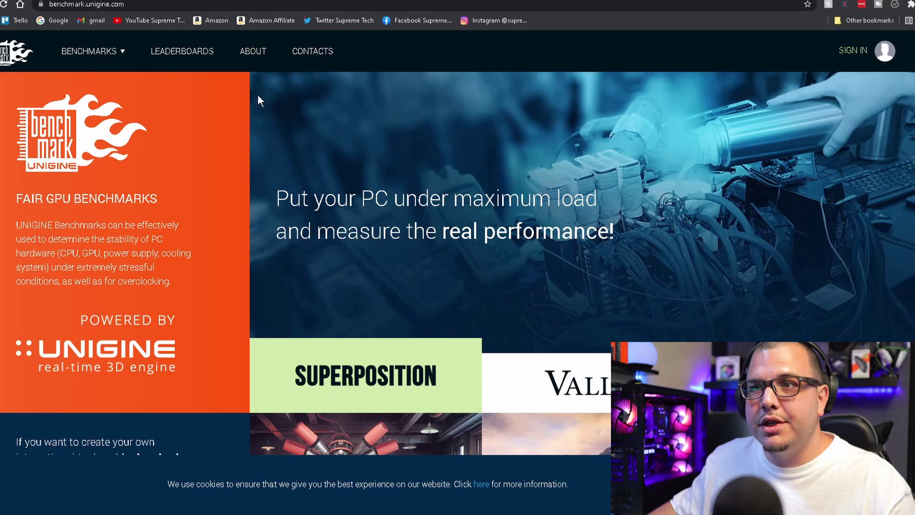
# Open the Heaven 2009 benchmark page and check its free 247 MB Windows download options.
pyautogui.moveTo(93, 51)
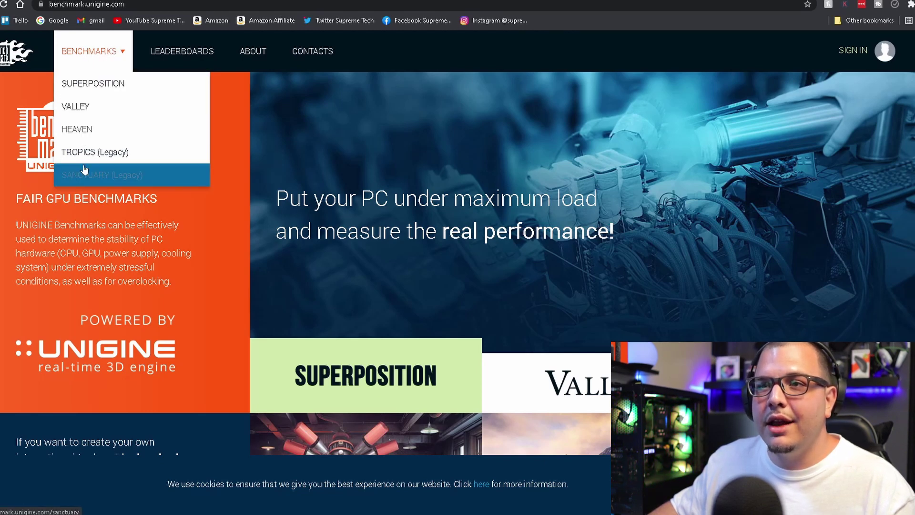
pyautogui.click(113, 130)
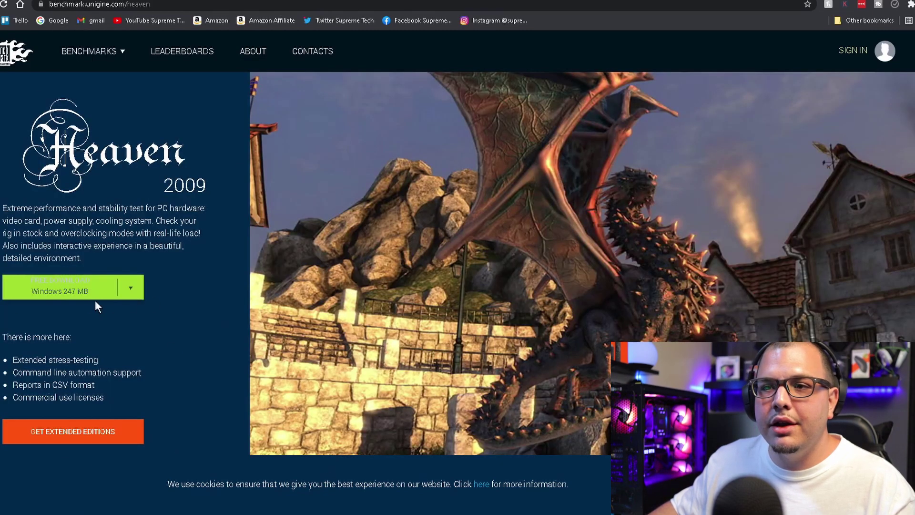
pyautogui.click(70, 296)
pyautogui.click(130, 288)
pyautogui.click(130, 288)
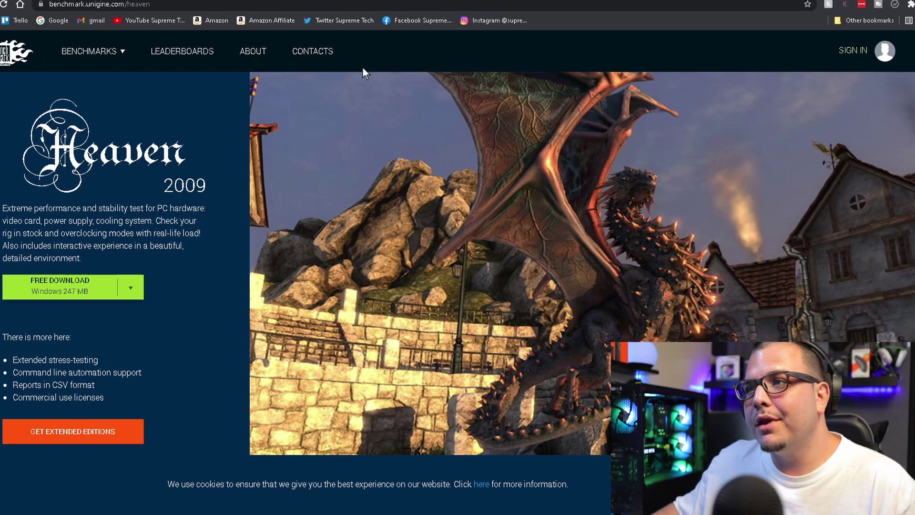
# Switch to the 3DMark website and look over its discounted Steam offers.
pyautogui.hotkey('ctrl', 'Tab')
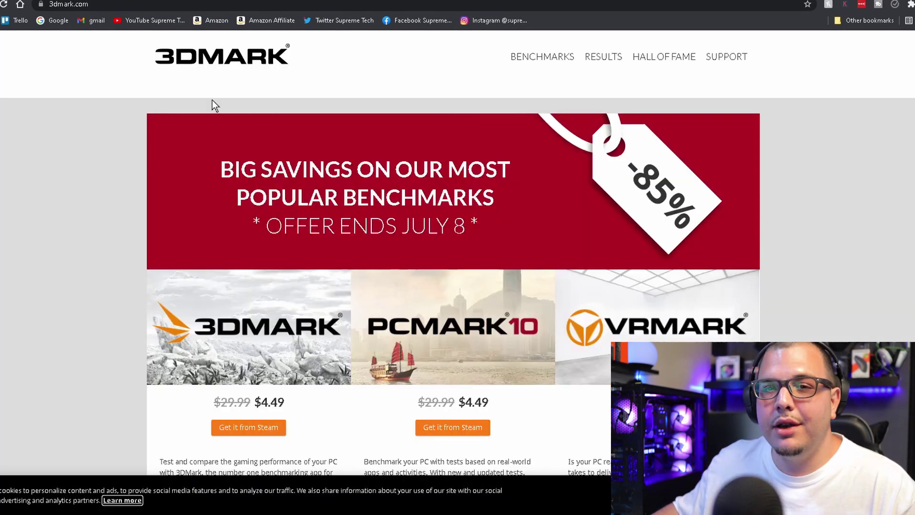
pyautogui.scroll(-2, 390, 360)
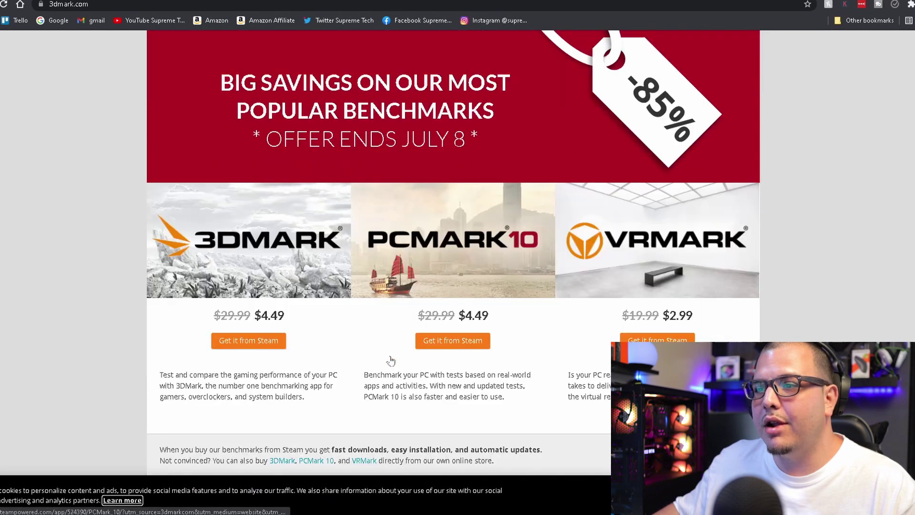
pyautogui.scroll(2, 392, 362)
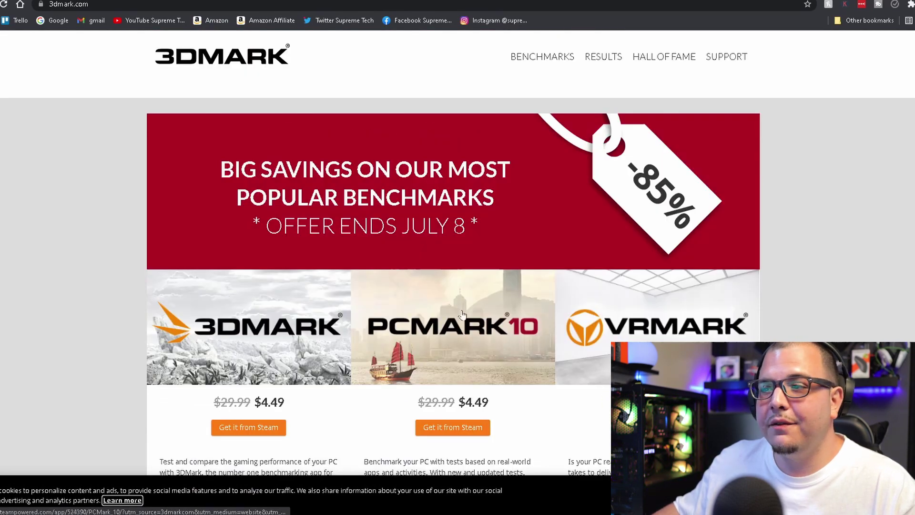
pyautogui.scroll(-5, 461, 315)
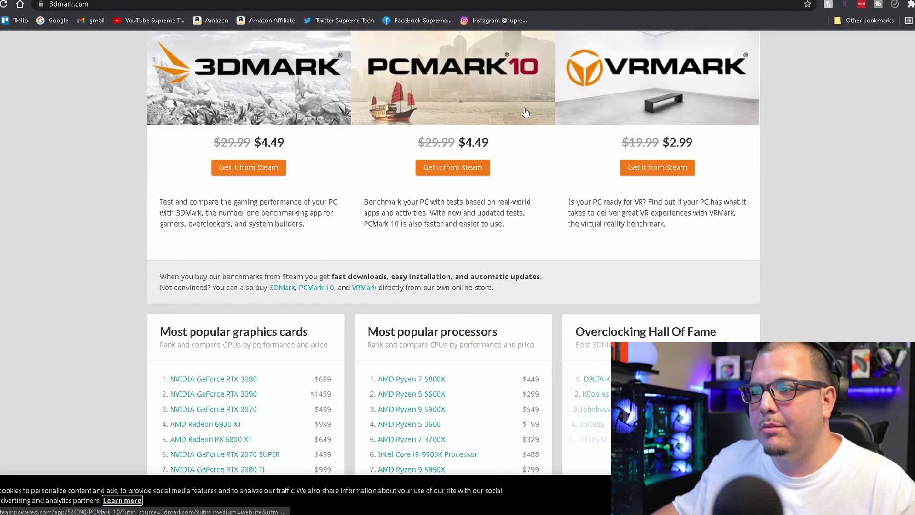
pyautogui.scroll(-2, 374, 265)
pyautogui.scroll(5, 476, 348)
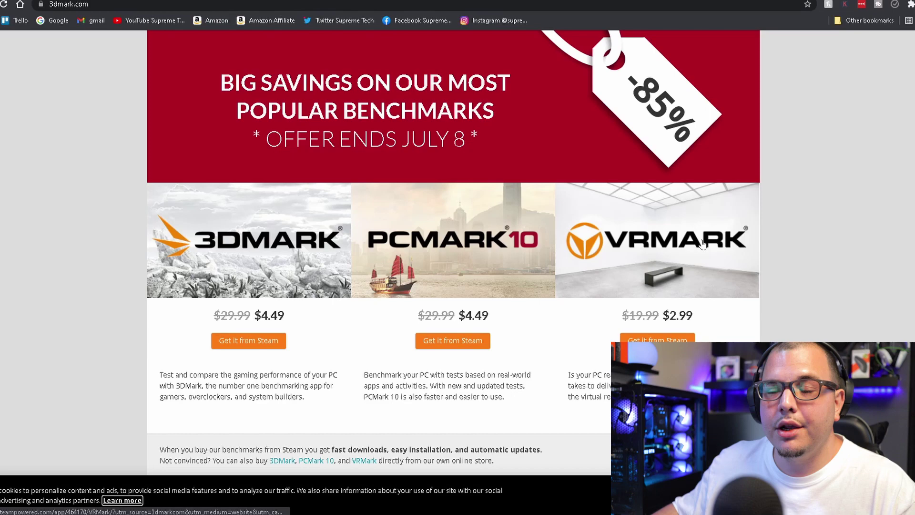
pyautogui.scroll(2, 359, 306)
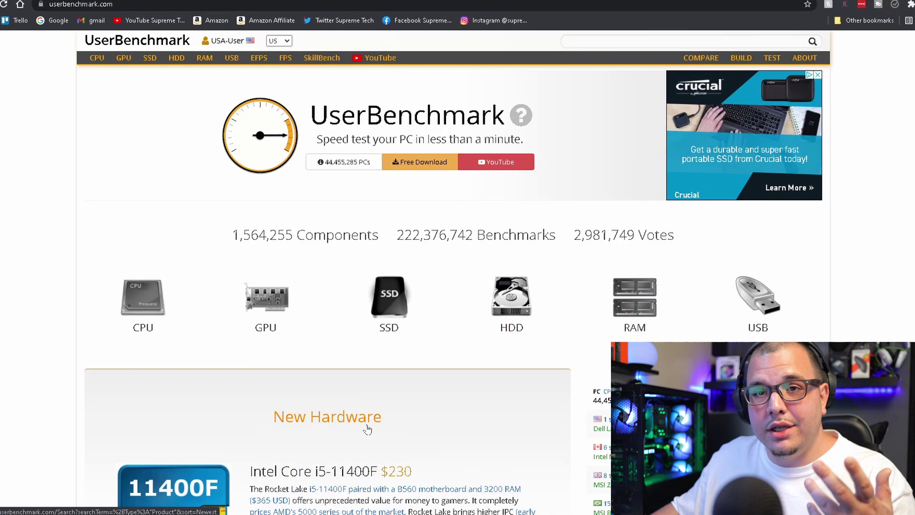
pyautogui.scroll(-5, 367, 430)
pyautogui.scroll(-2, 370, 414)
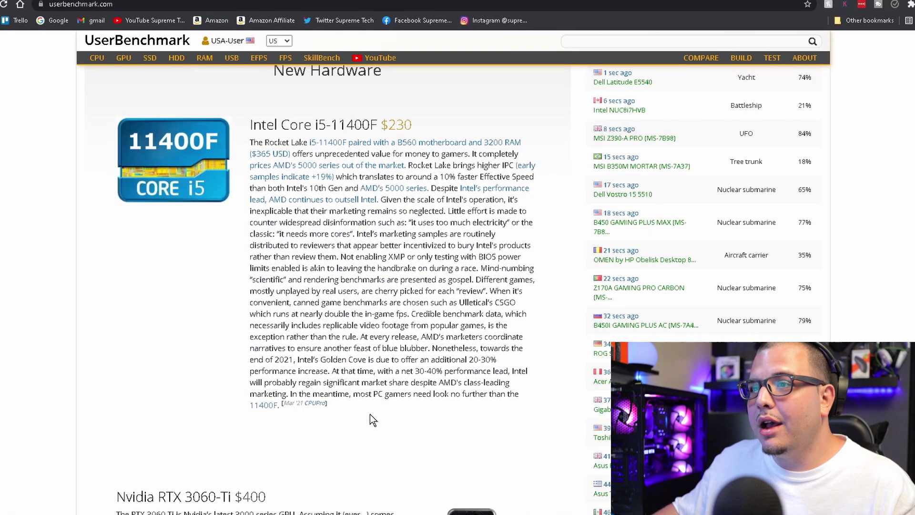
pyautogui.scroll(5, 439, 419)
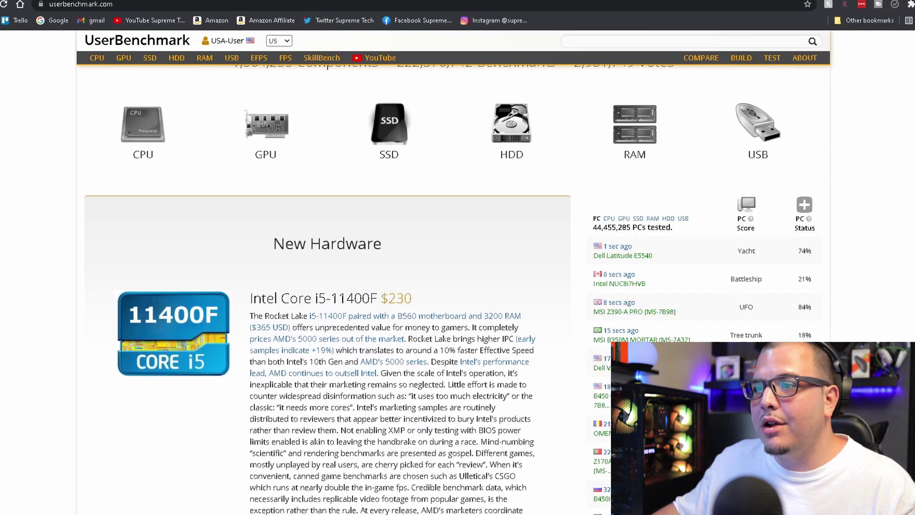
pyautogui.scroll(2, 427, 385)
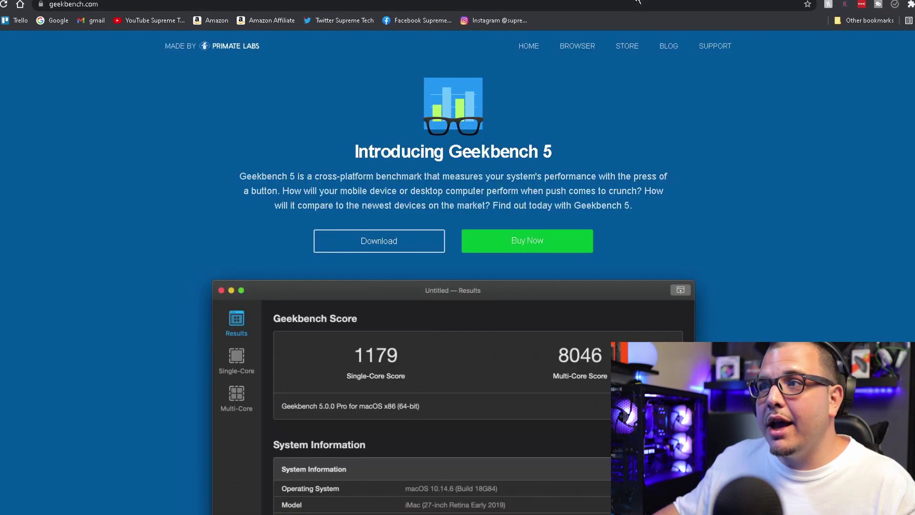
# Scroll through the Geekbench 5 feature overview on geekbench.com.
pyautogui.scroll(-4, 670, 290)
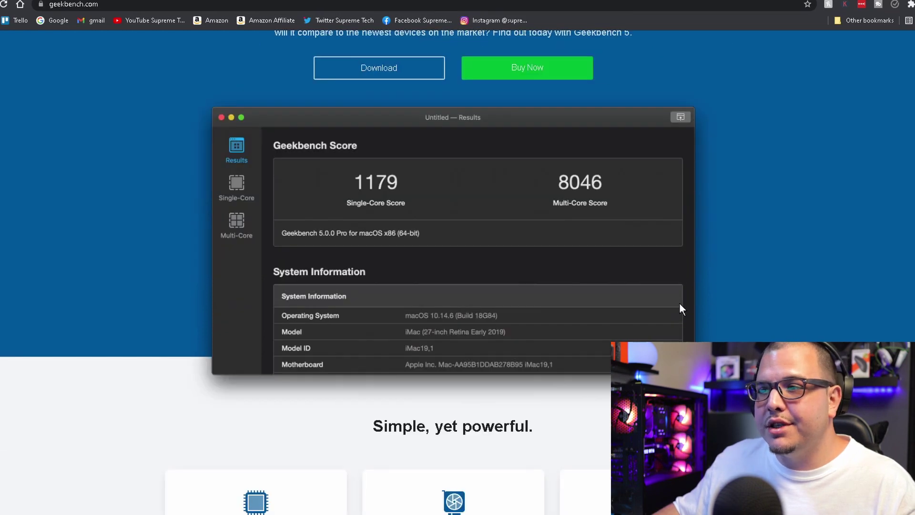
pyautogui.scroll(-2, 681, 304)
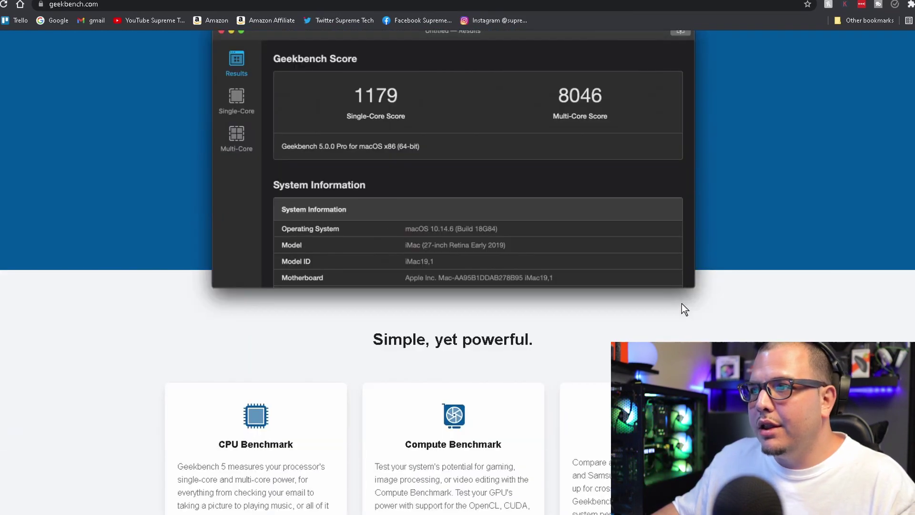
pyautogui.scroll(-6, 608, 333)
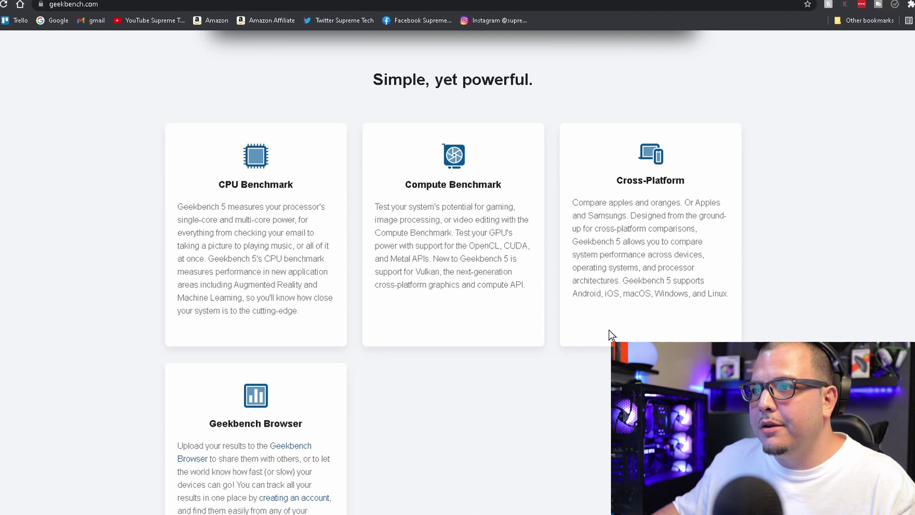
pyautogui.scroll(12, 602, 332)
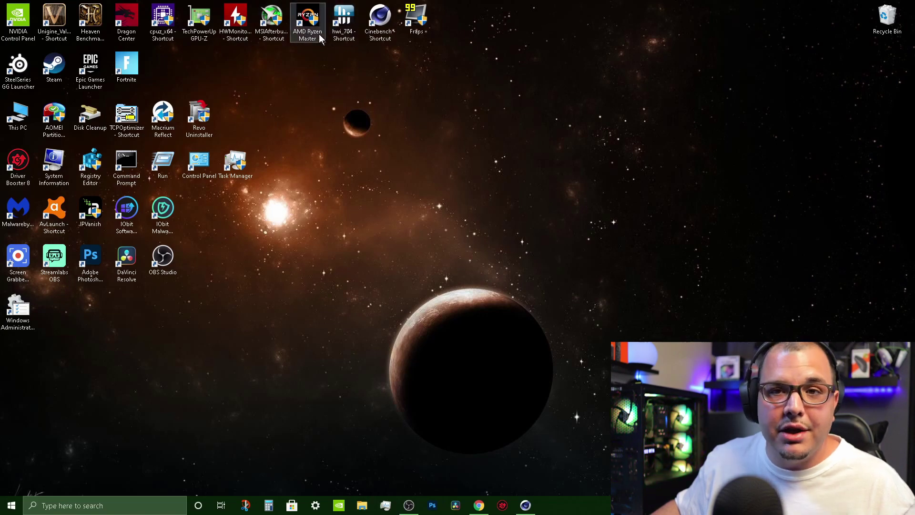
pyautogui.hotkey('ctrl', 'shift', 'Escape')
pyautogui.moveTo(506, 109); pyautogui.dragTo(452, 116)
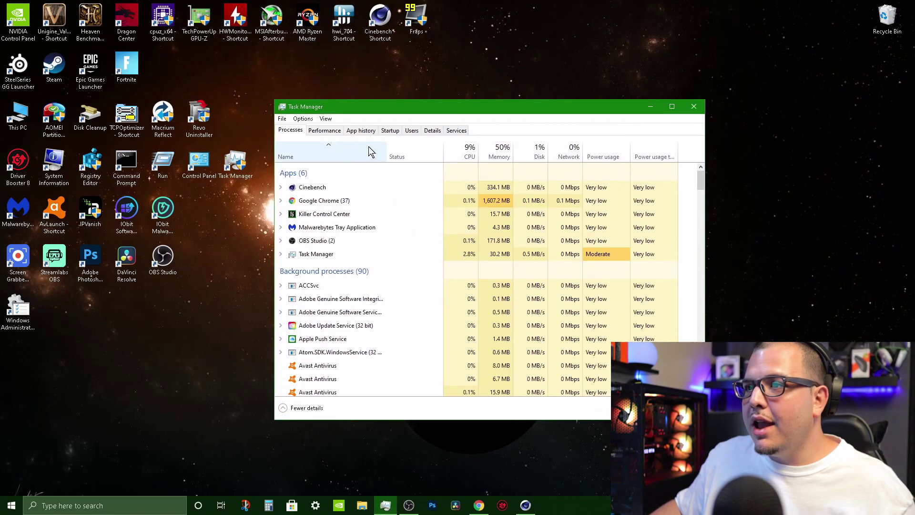
pyautogui.click(331, 133)
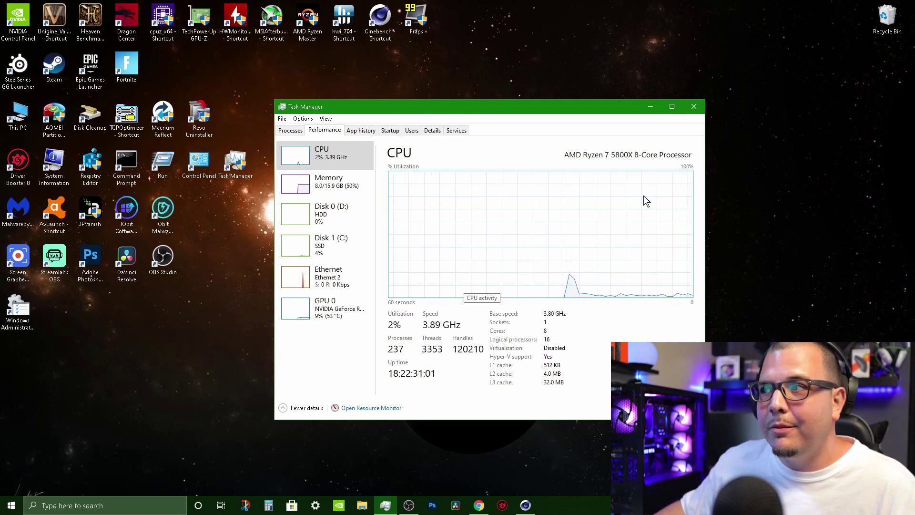
pyautogui.click(694, 107)
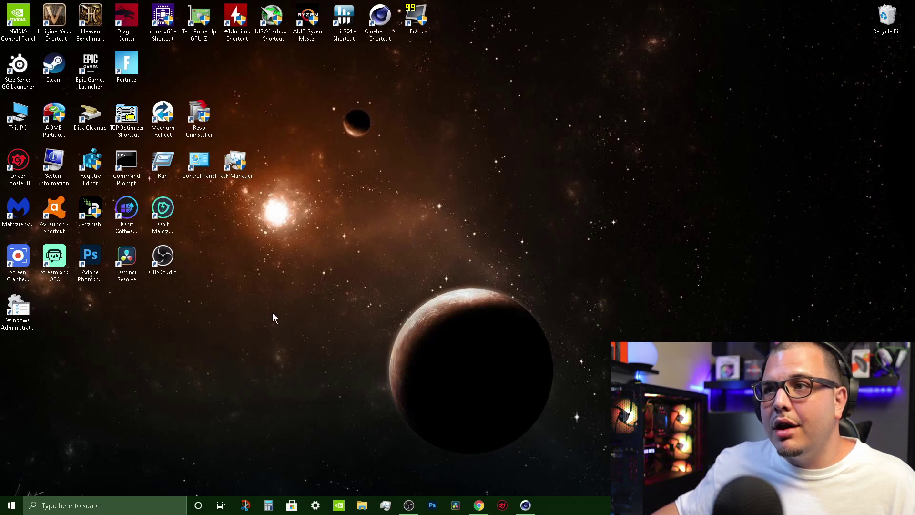
# Launch Cinebench R23 from its desktop shortcut.
pyautogui.click(379, 28)
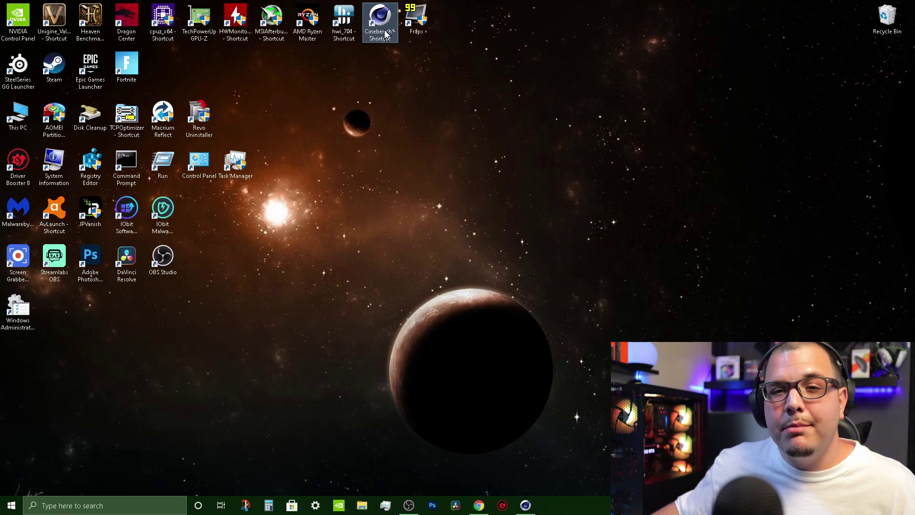
pyautogui.doubleClick(379, 21)
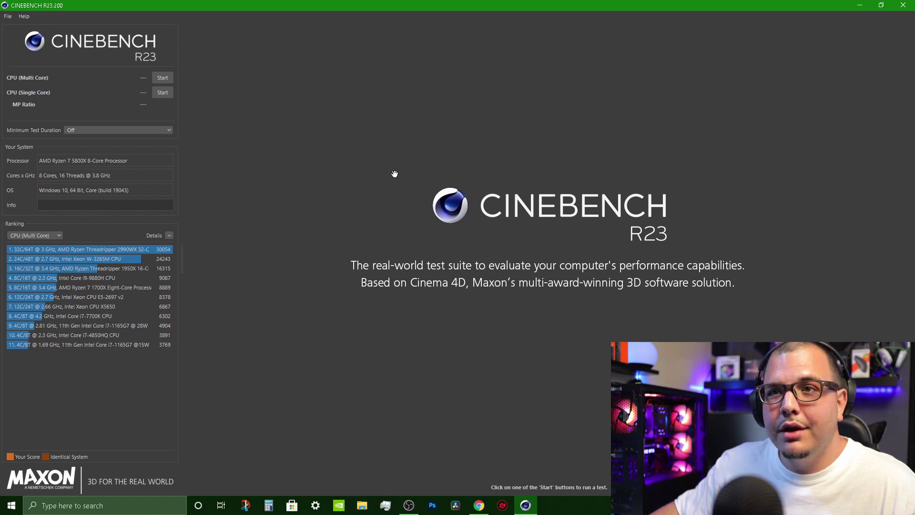
pyautogui.click(5, 17)
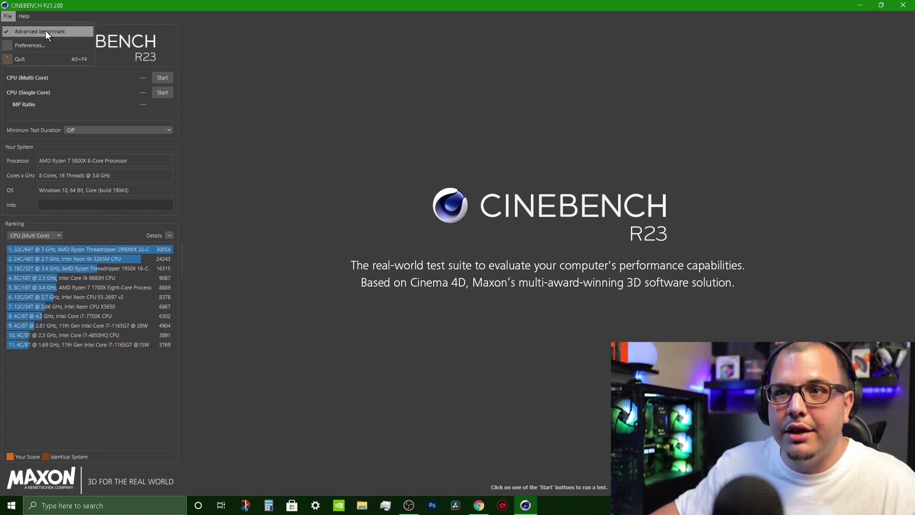
pyautogui.click(243, 73)
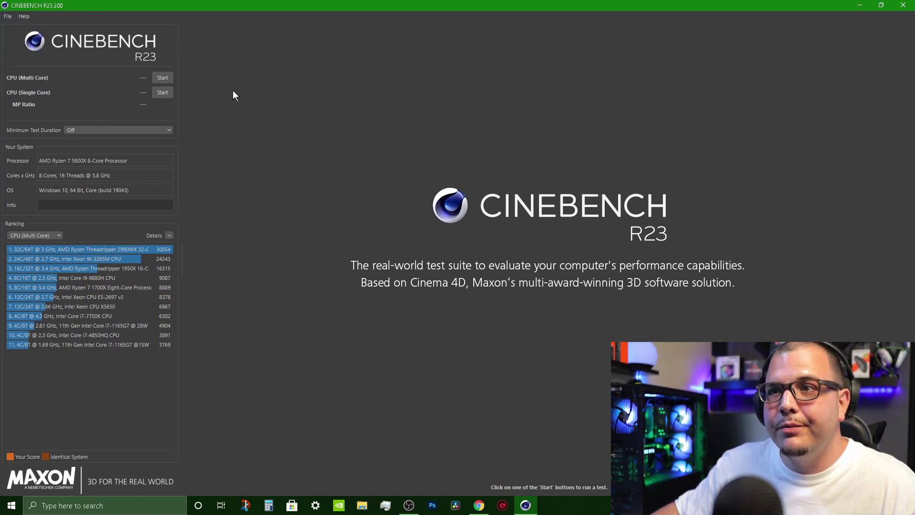
# Run the Cinebench R23 CPU (Multi Core) test, which scores 15073 pts.
pyautogui.click(164, 78)
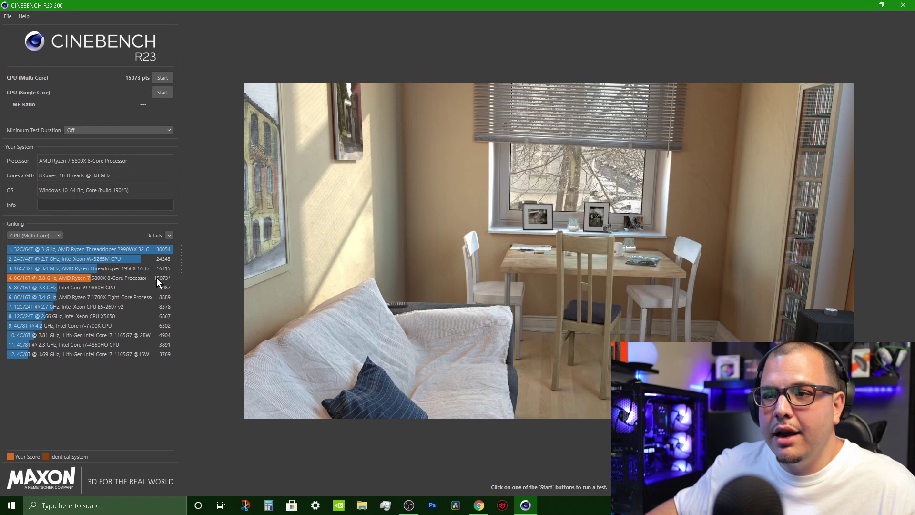
# Review the details of the comparison systems in the Cinebench ranking list.
pyautogui.moveTo(156, 277)
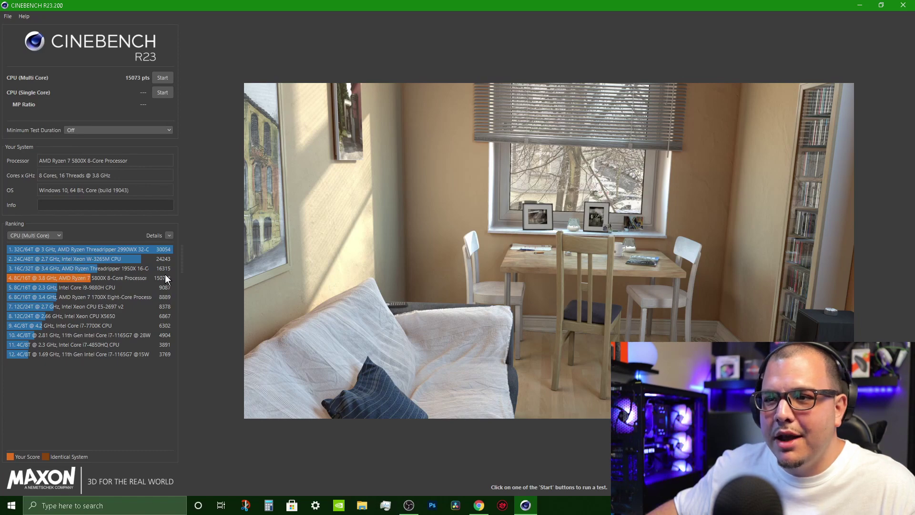
pyautogui.moveTo(103, 293)
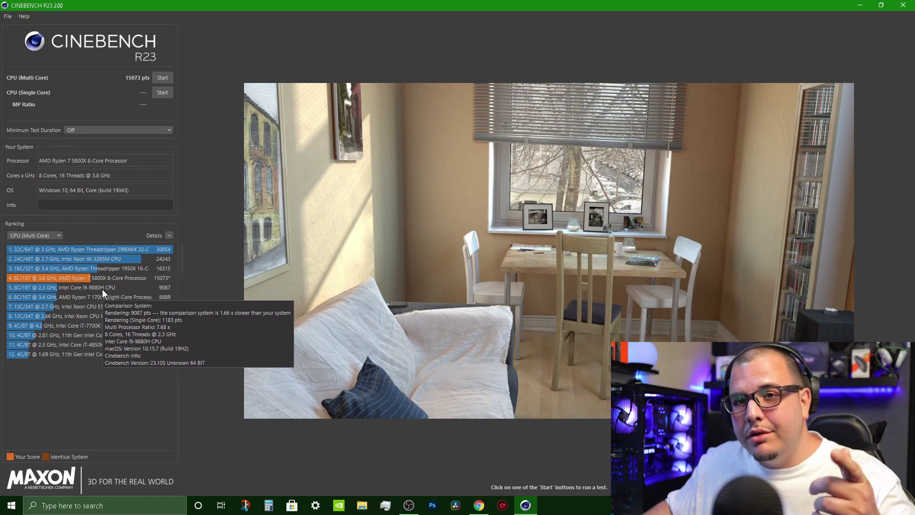
pyautogui.moveTo(165, 330)
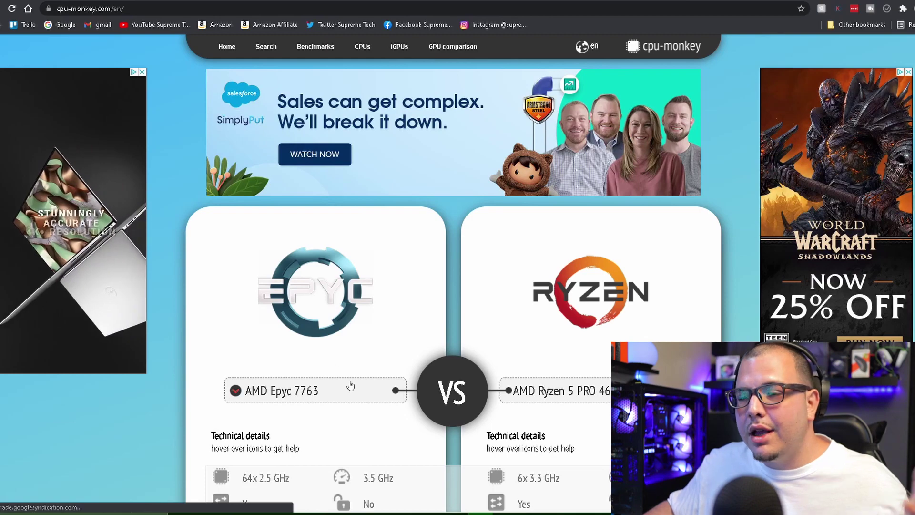
# Scroll the CPU-Monkey home page down to its benchmark lists.
pyautogui.scroll(-2, 401, 274)
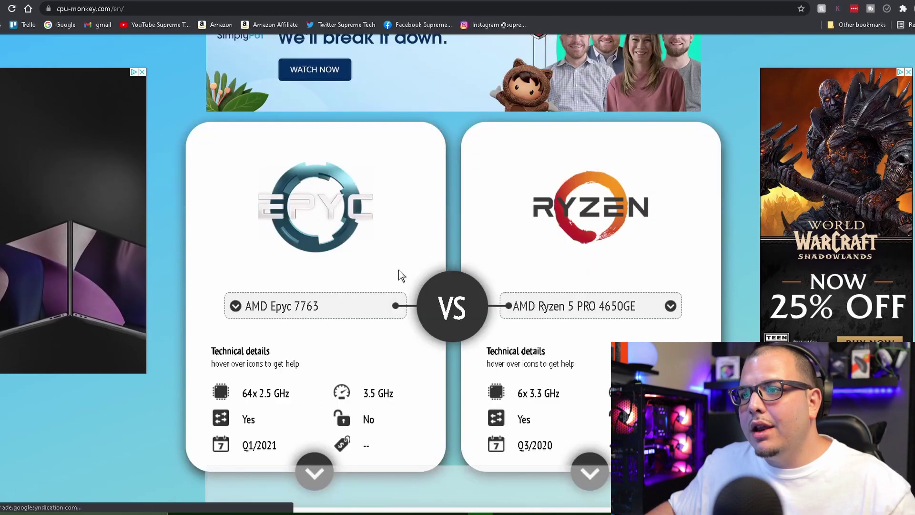
pyautogui.scroll(-3, 399, 270)
pyautogui.scroll(-7, 415, 139)
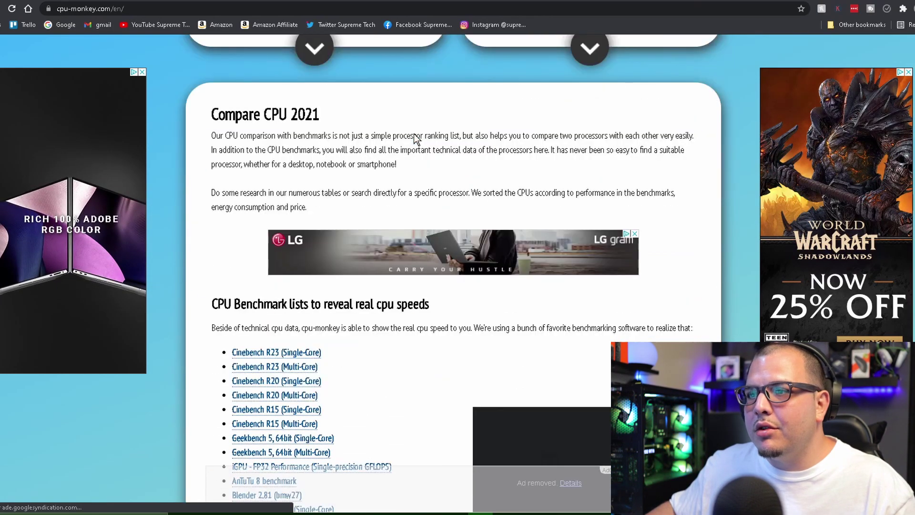
pyautogui.scroll(-4, 414, 139)
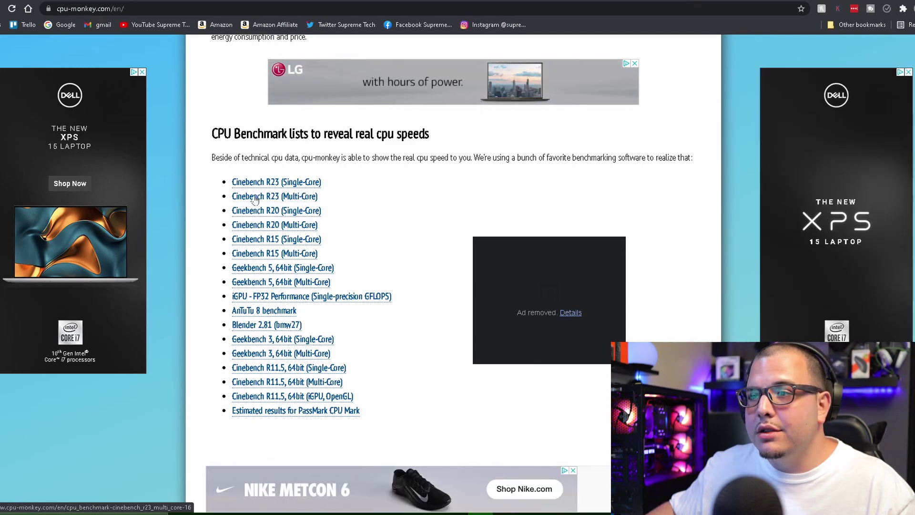
# Open the Cinebench R23 Multi-Core results list and scroll down to the Ryzen 7 5800X.
pyautogui.click(255, 199)
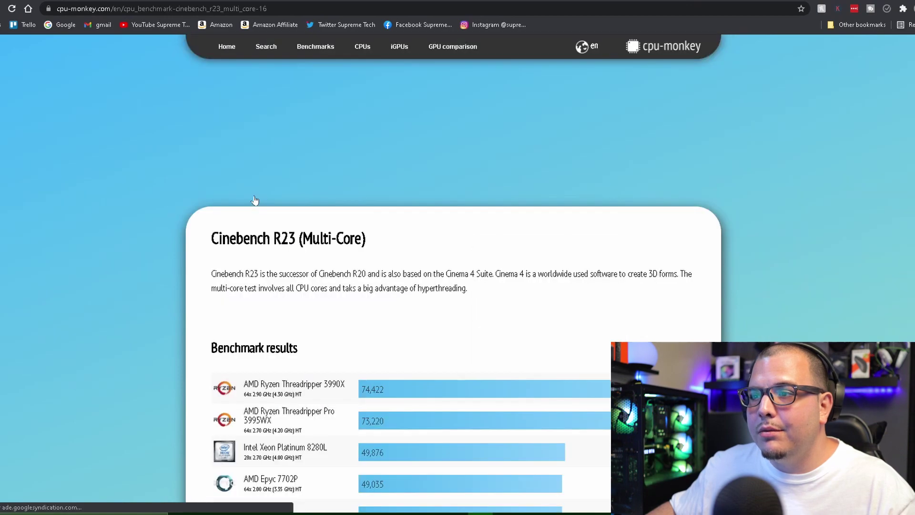
pyautogui.scroll(-2, 481, 282)
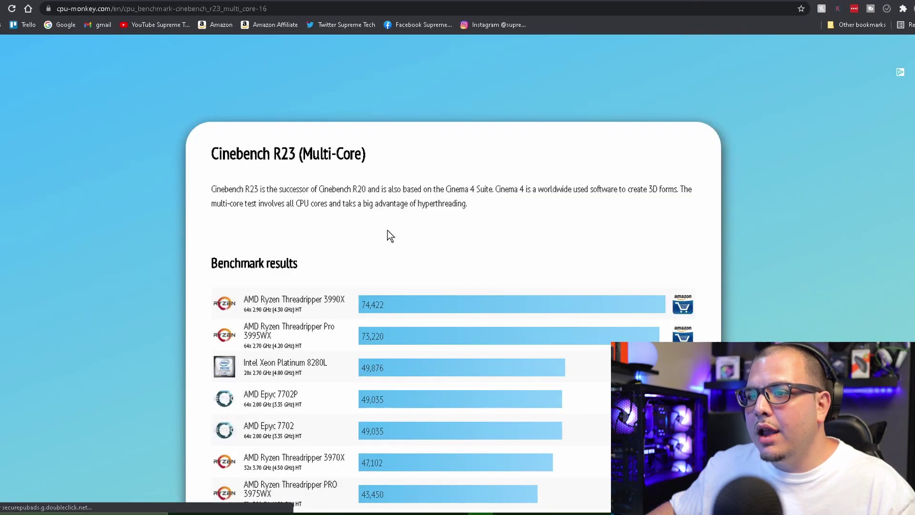
pyautogui.scroll(-2, 386, 236)
pyautogui.scroll(-3, 383, 240)
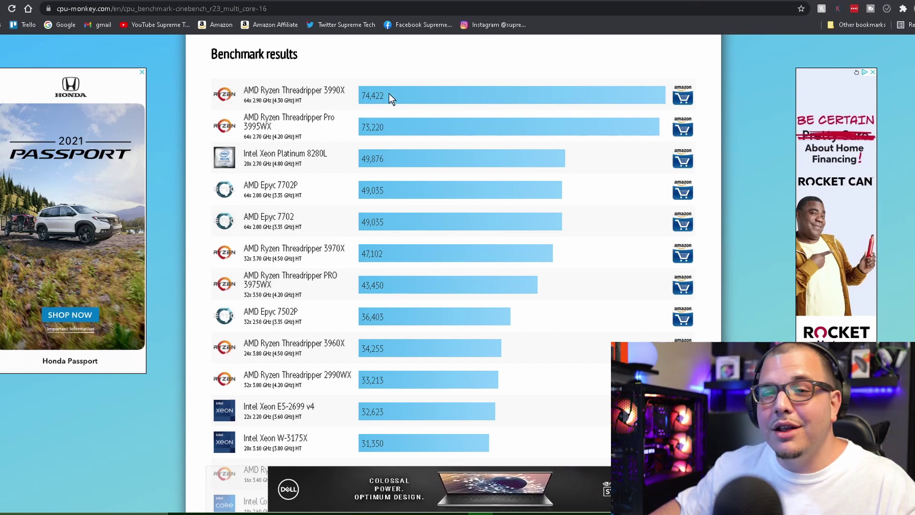
pyautogui.scroll(-13, 389, 96)
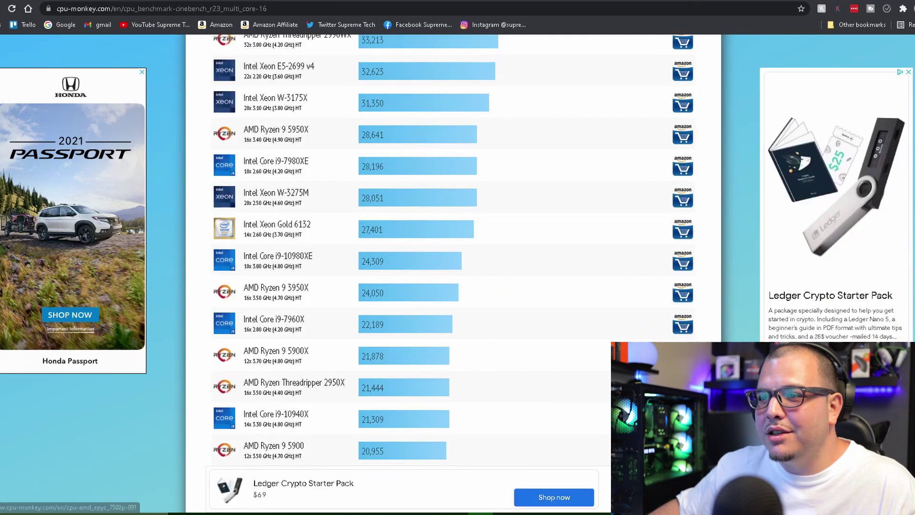
pyautogui.scroll(-5, 288, 306)
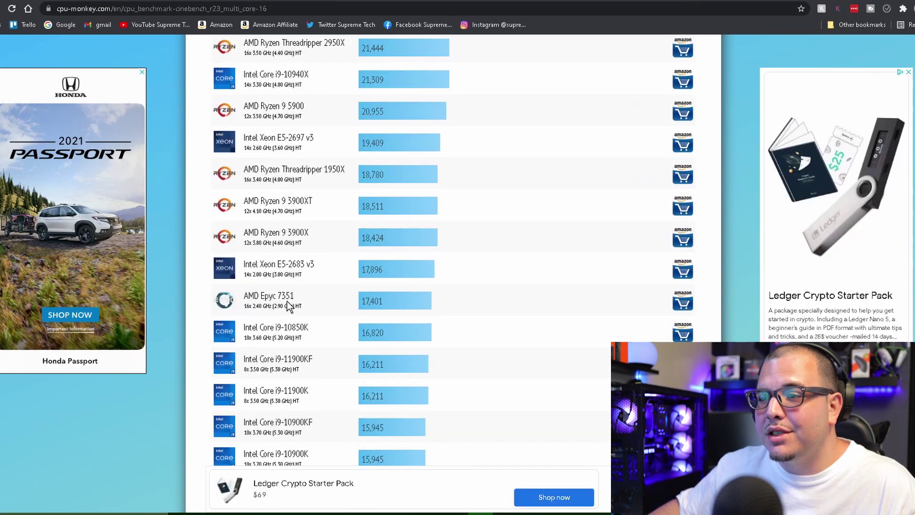
pyautogui.scroll(-2, 285, 310)
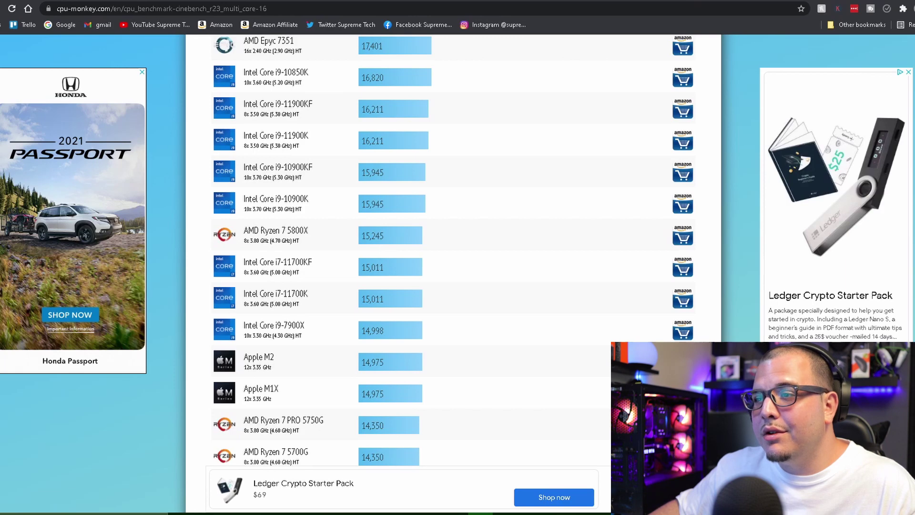
# Highlight the Ryzen 7 5800X's 15,245 score, then clear the selection.
pyautogui.moveTo(370, 236); pyautogui.dragTo(384, 235)
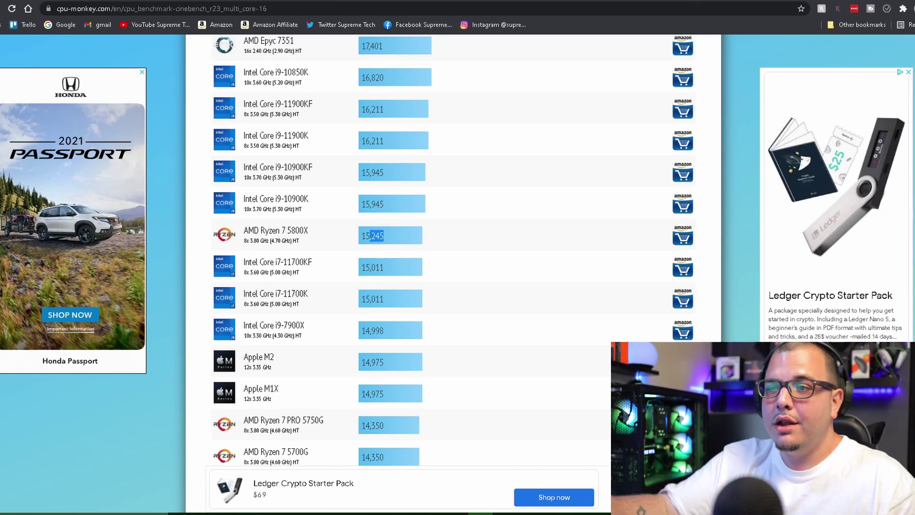
pyautogui.click(424, 249)
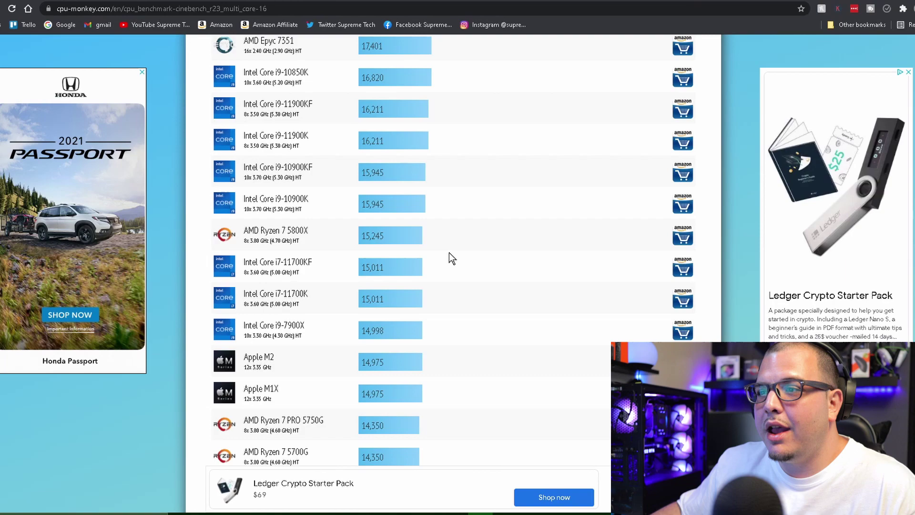
pyautogui.scroll(12, 305, 301)
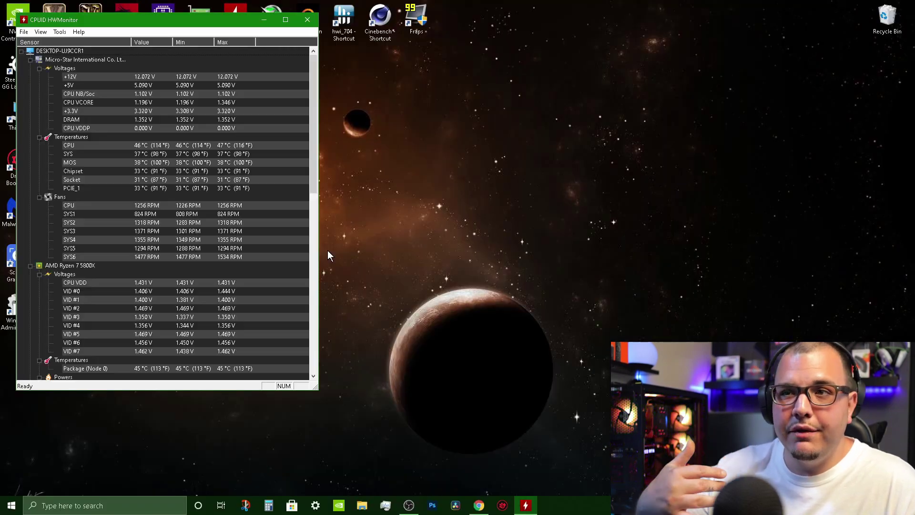
# Move the HWMonitor window to the right side of the desktop.
pyautogui.scroll(8, 158, 248)
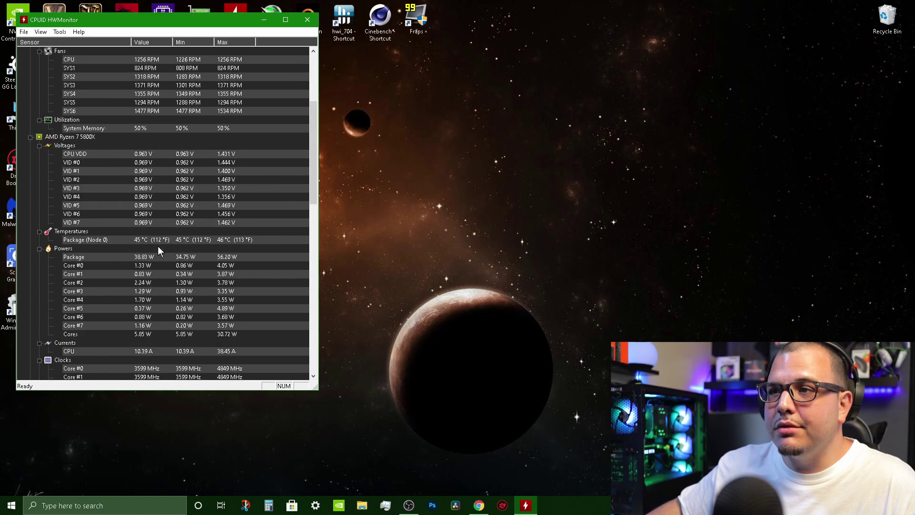
pyautogui.moveTo(310, 182); pyautogui.dragTo(304, 70)
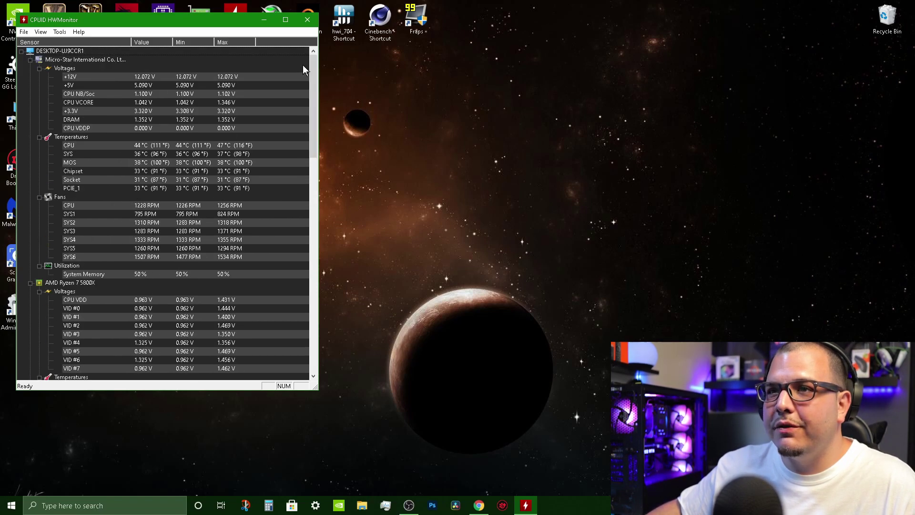
pyautogui.moveTo(152, 19); pyautogui.dragTo(614, 31)
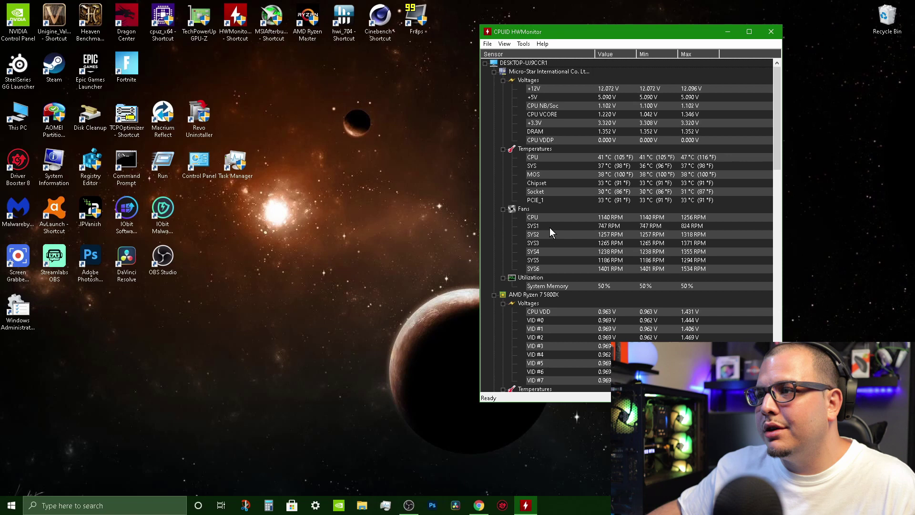
# Scroll through the sensor readings down the list and back up.
pyautogui.scroll(-2, 569, 231)
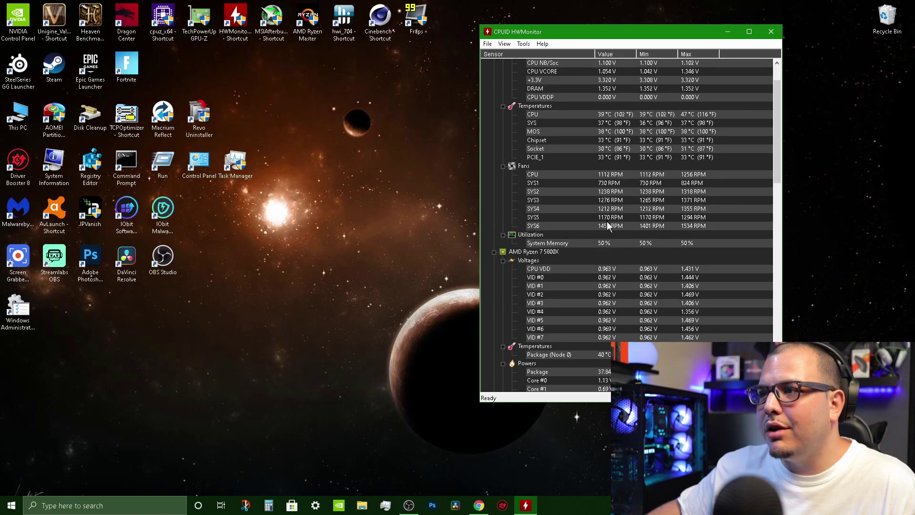
pyautogui.scroll(-5, 522, 178)
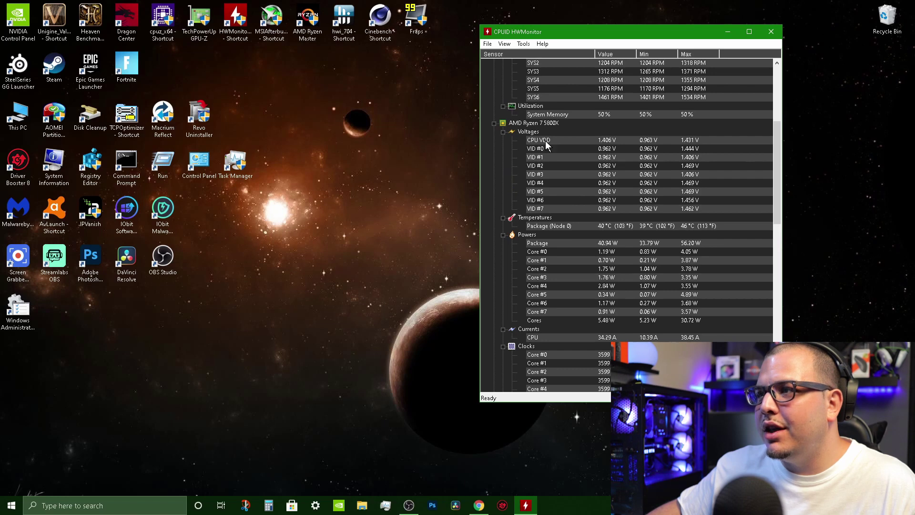
pyautogui.scroll(-2, 538, 201)
pyautogui.scroll(-2, 536, 200)
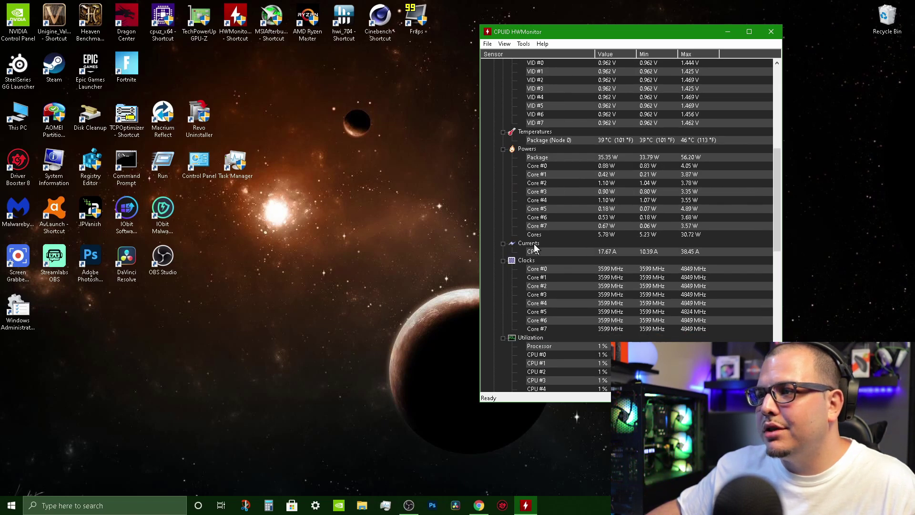
pyautogui.scroll(-2, 536, 248)
pyautogui.scroll(-8, 543, 300)
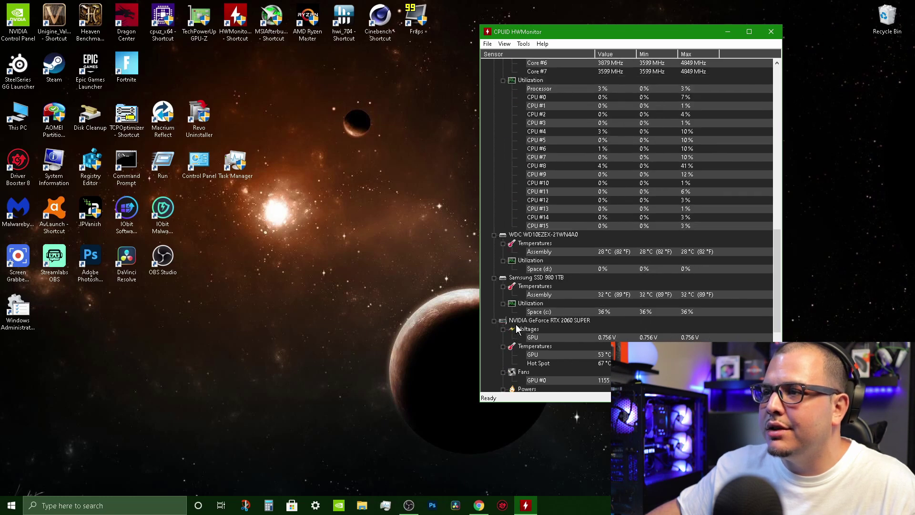
pyautogui.scroll(-6, 561, 279)
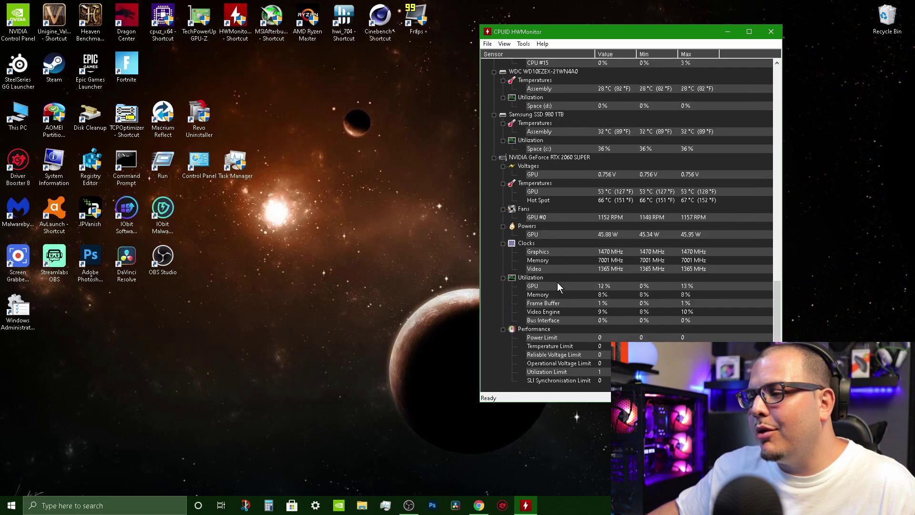
pyautogui.scroll(15, 543, 312)
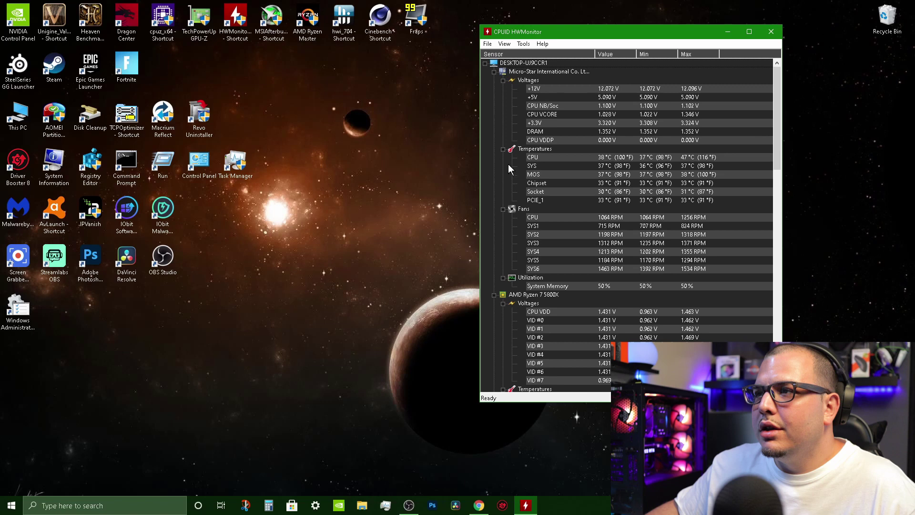
# Collapse every sensor group, then expand only the NVIDIA GeForce RTX 2060 SUPER sensors.
pyautogui.click(494, 72)
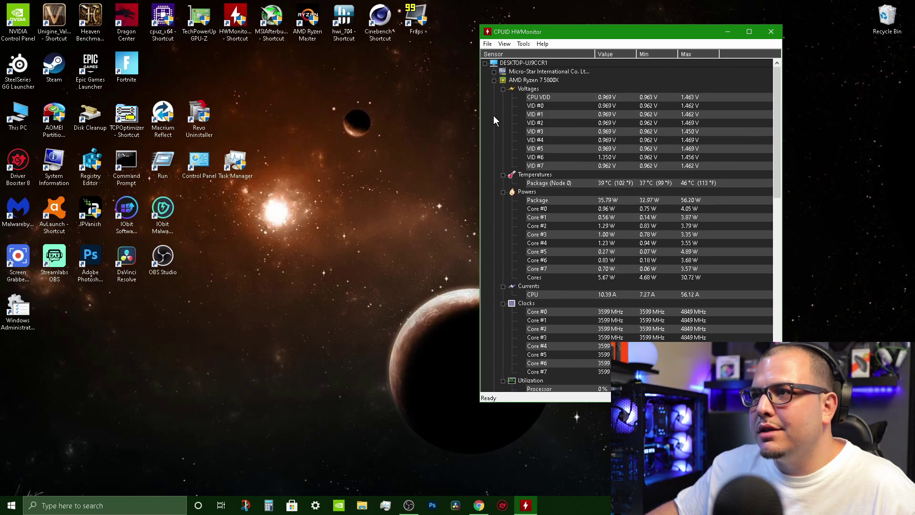
pyautogui.click(494, 80)
pyautogui.click(494, 88)
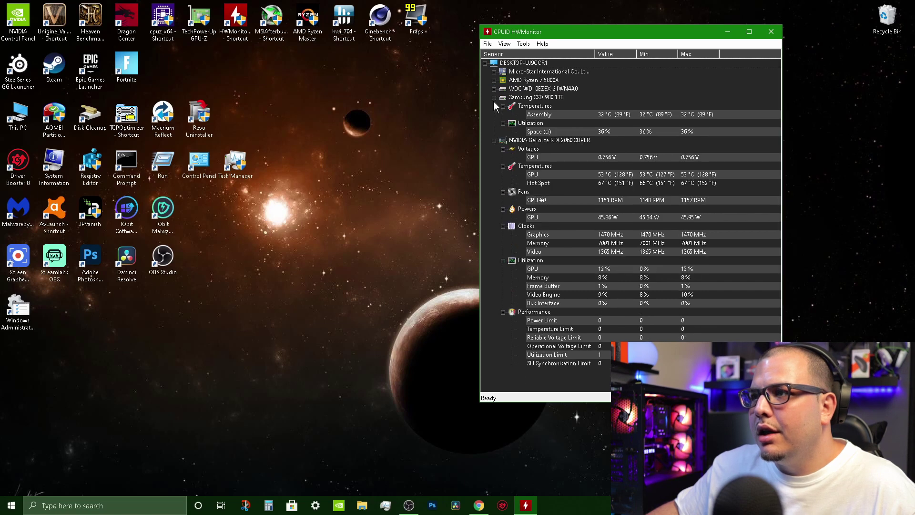
pyautogui.click(494, 97)
pyautogui.click(494, 105)
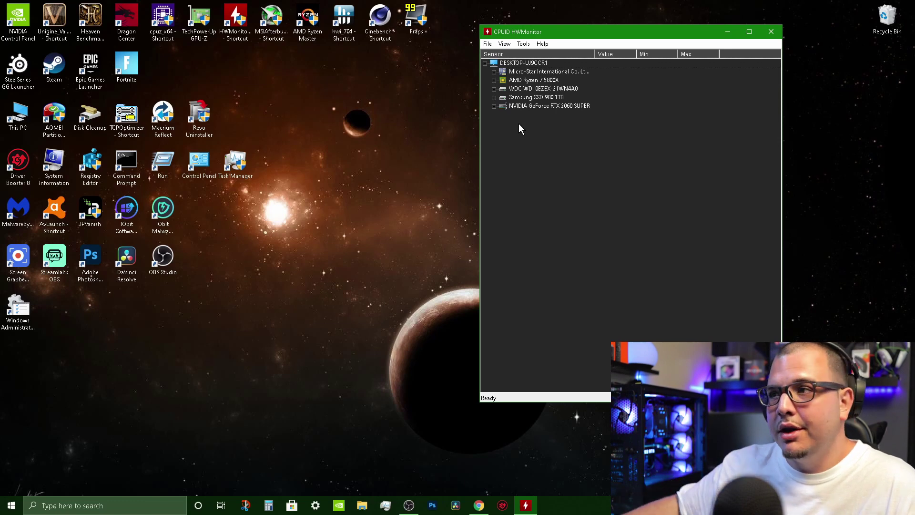
pyautogui.click(494, 106)
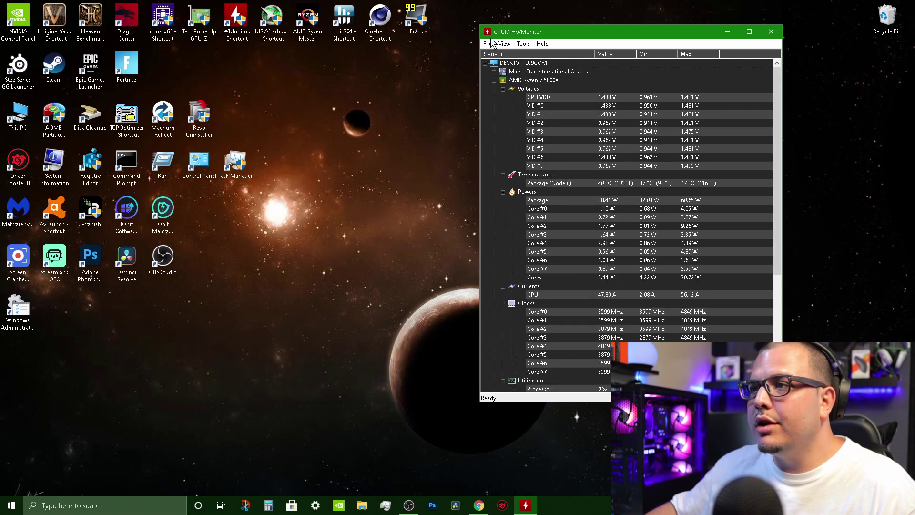
# Look over the File and Tools menu options, then move the window lower and further right.
pyautogui.click(487, 44)
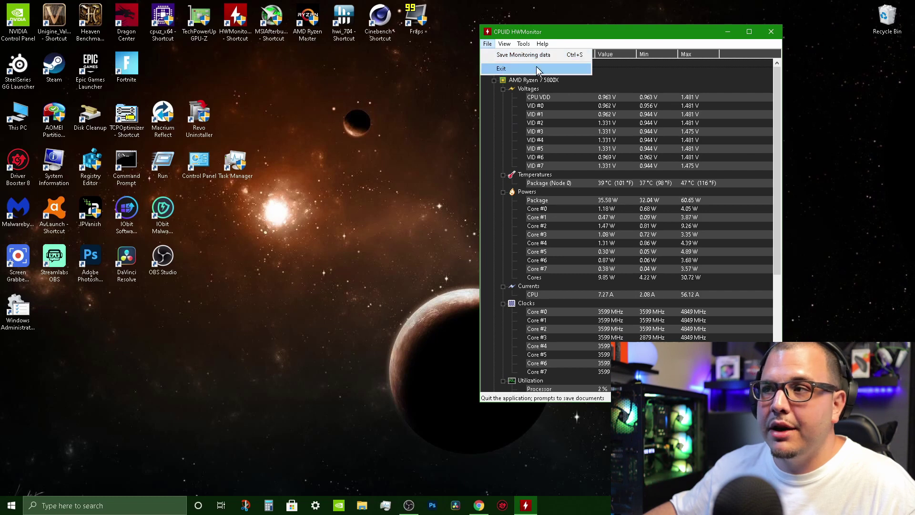
pyautogui.click(523, 43)
pyautogui.click(428, 116)
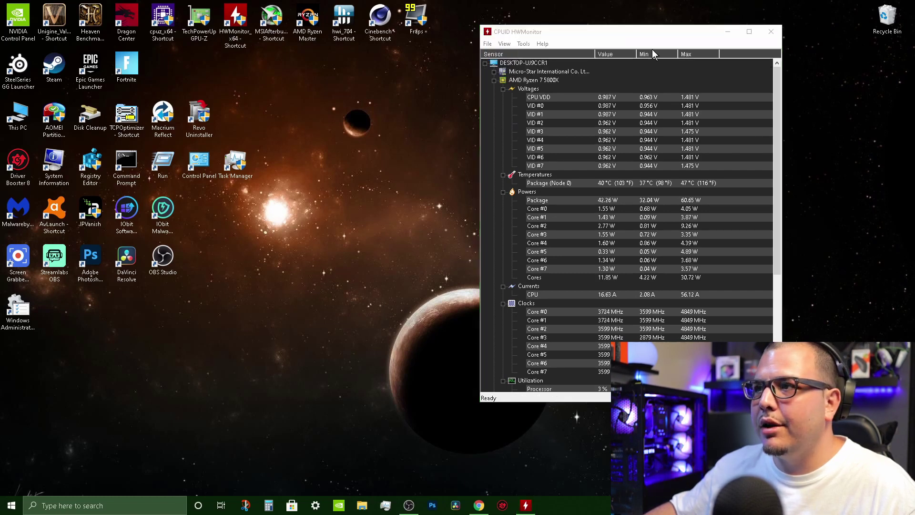
pyautogui.click(576, 31)
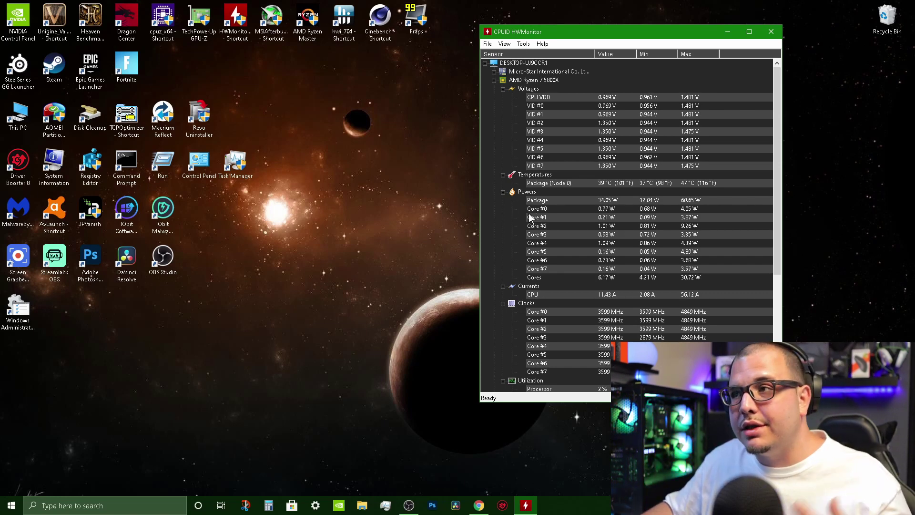
pyautogui.moveTo(612, 35); pyautogui.dragTo(655, 71)
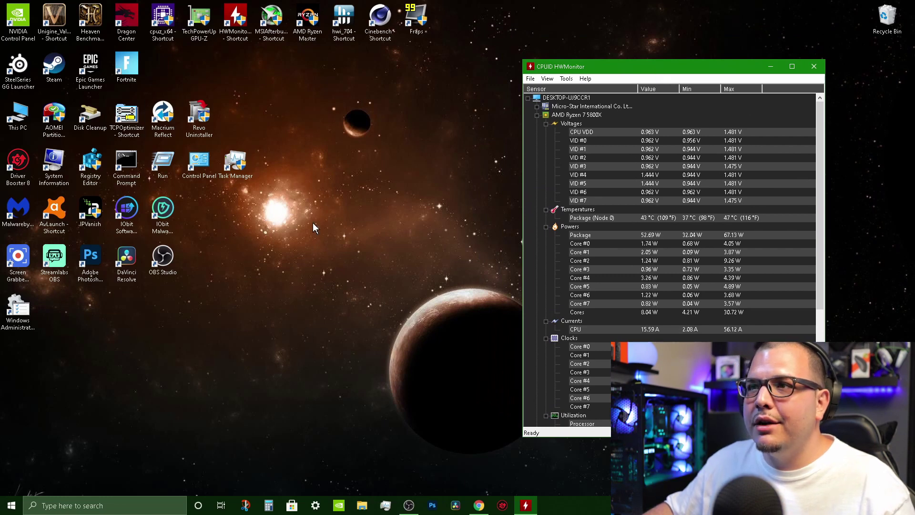
# Bring up MSI Afterburner and launch Fortnite from its desktop shortcut.
pyautogui.click(290, 50)
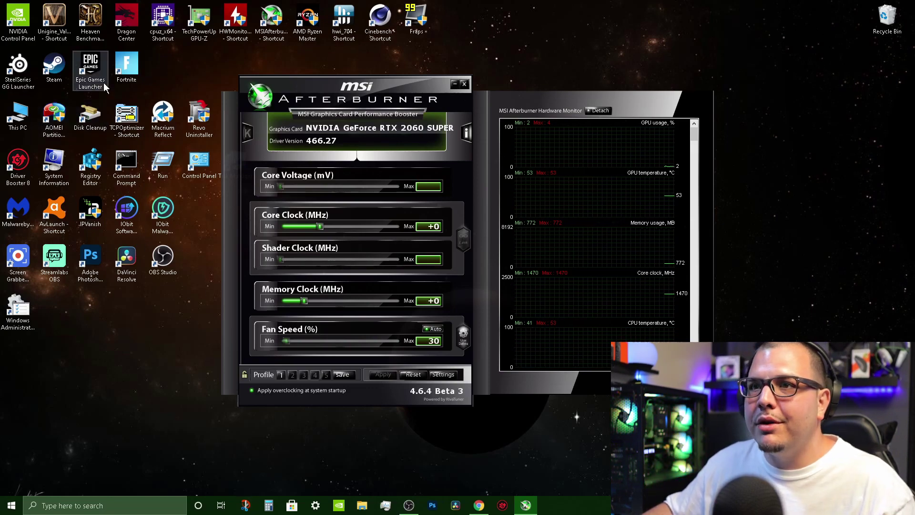
pyautogui.doubleClick(136, 66)
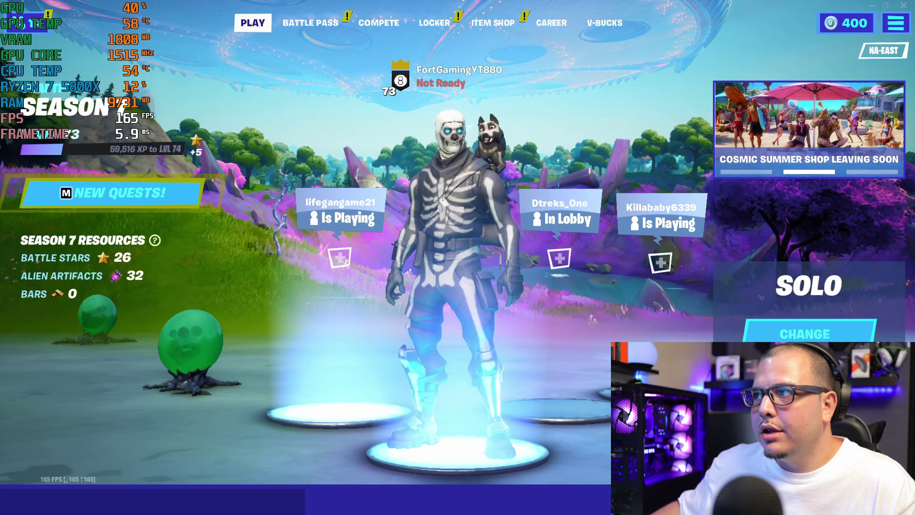
# After watching the 165 FPS overlay in the Fortnite lobby, Alt+Tab back to the desktop.
pyautogui.hotkey('alt', 'Tab')
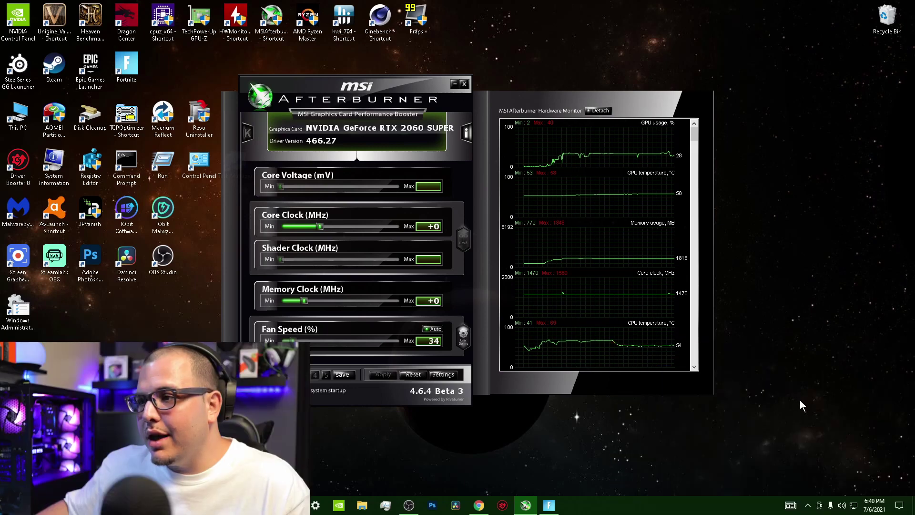
# Open RivaTuner Statistics Server from the hidden tray icons and enlarge the On-Screen Display zoom.
pyautogui.click(808, 506)
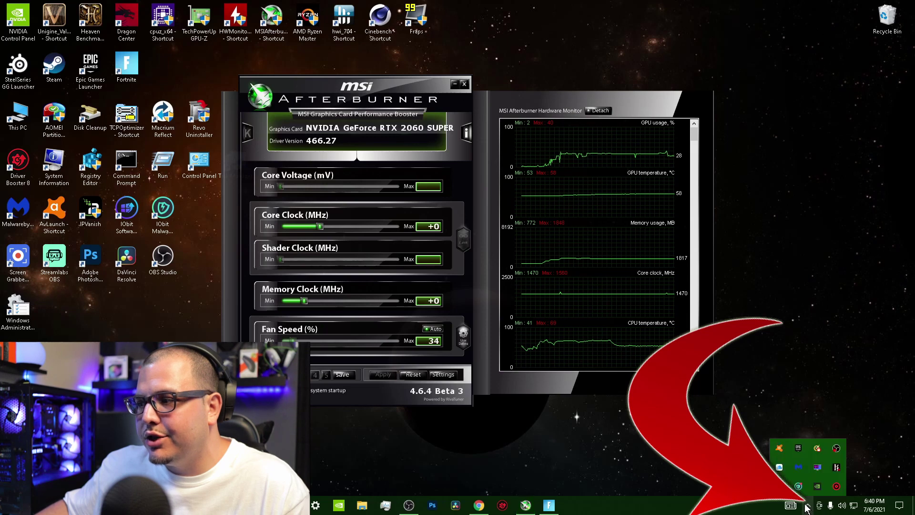
pyautogui.click(816, 470)
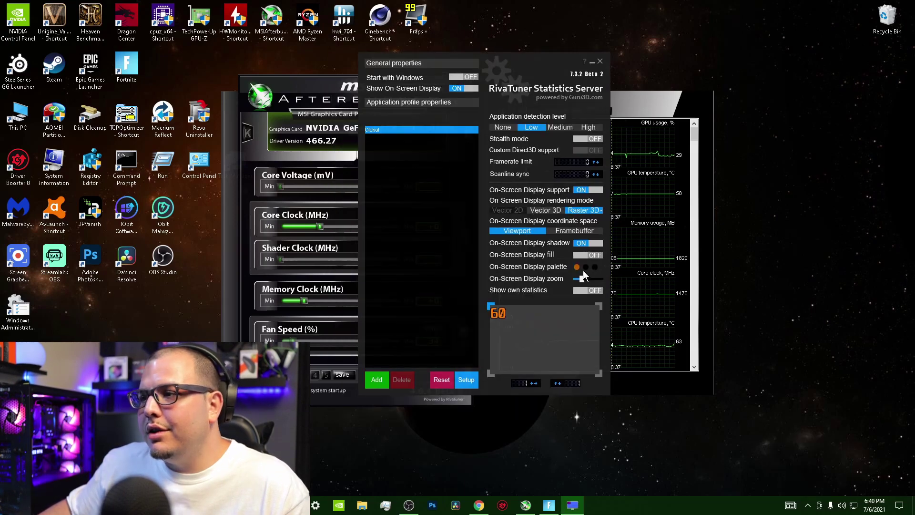
pyautogui.moveTo(581, 279); pyautogui.dragTo(593, 278)
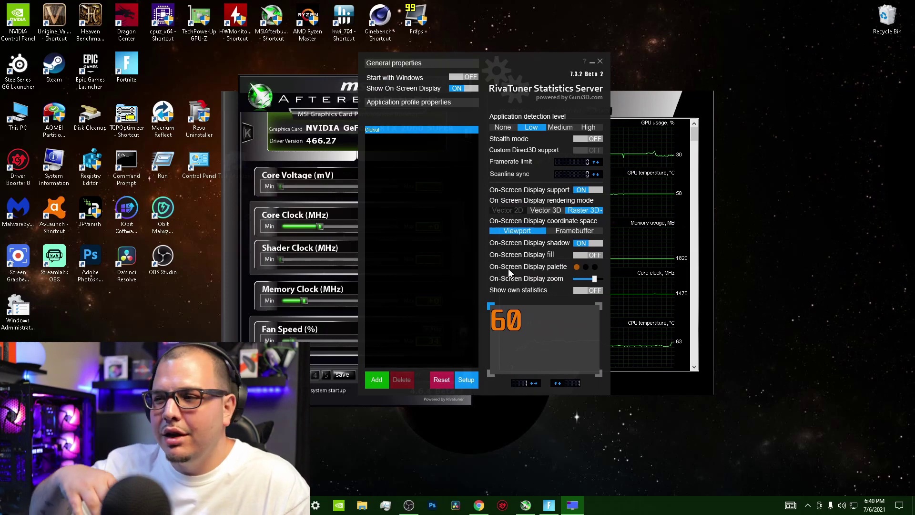
# Close RivaTuner and reopen MSI Afterburner's properties on the Monitoring tab.
pyautogui.click(600, 61)
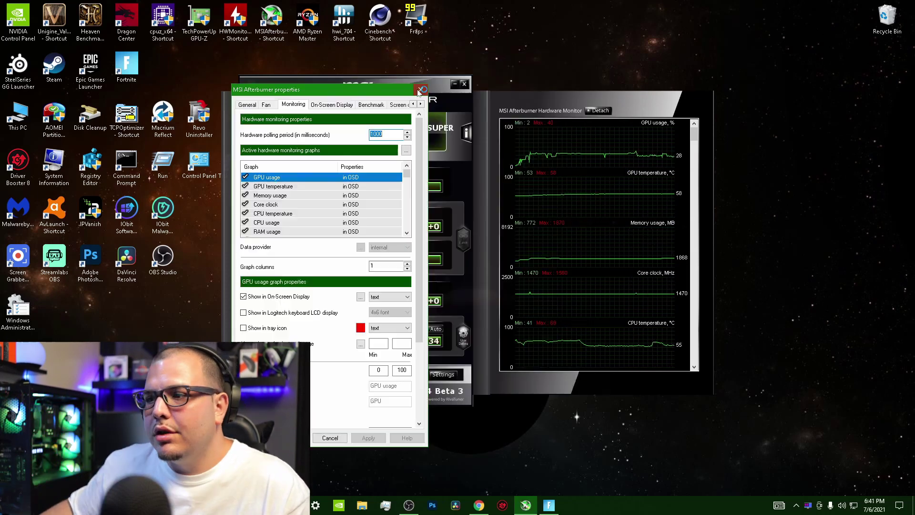
pyautogui.click(353, 436)
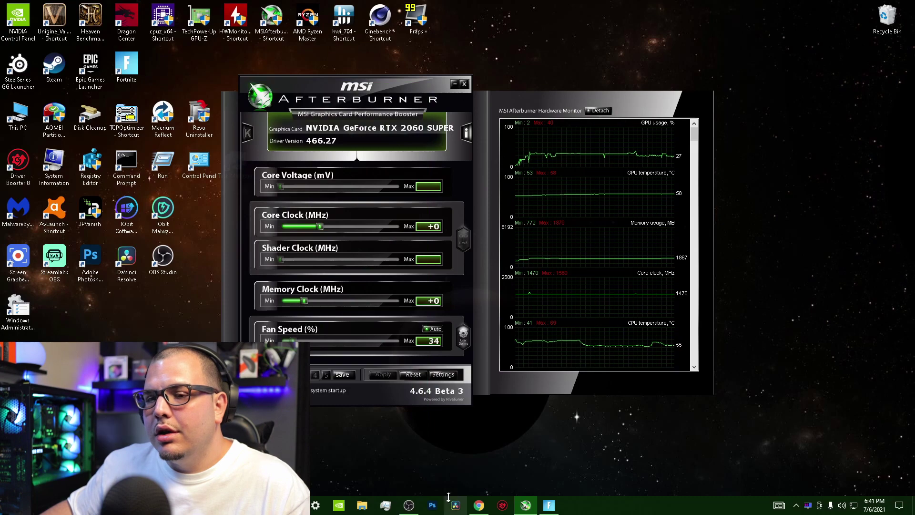
pyautogui.click(443, 375)
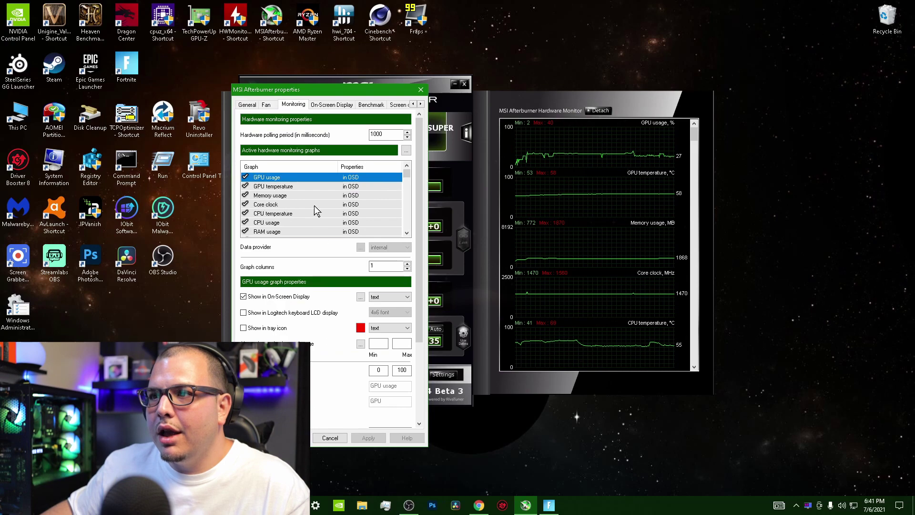
pyautogui.scroll(-3, 273, 198)
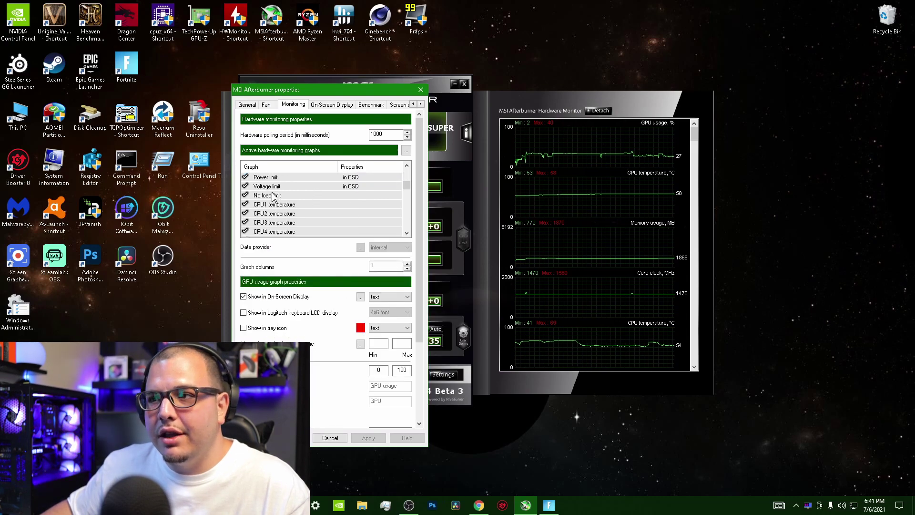
pyautogui.scroll(2, 352, 218)
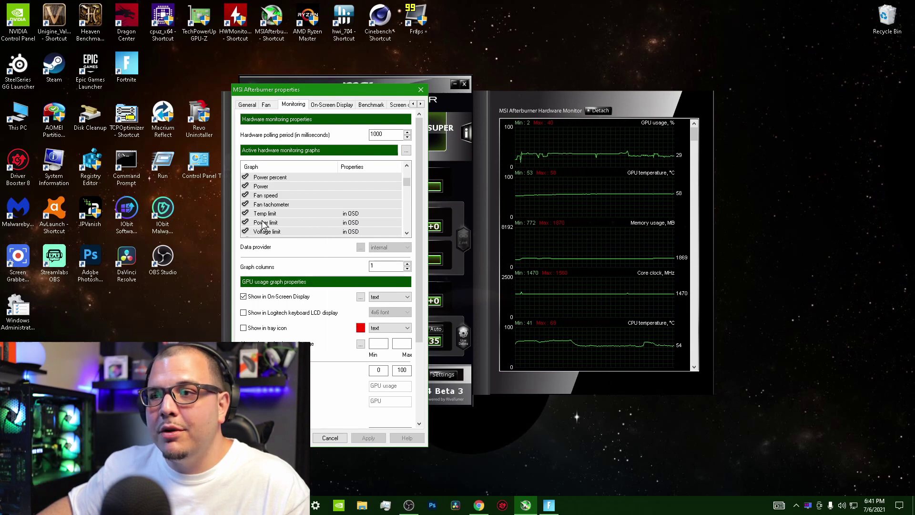
# Enable the Temp limit graph with Show in On-Screen Display and apply the change.
pyautogui.click(246, 214)
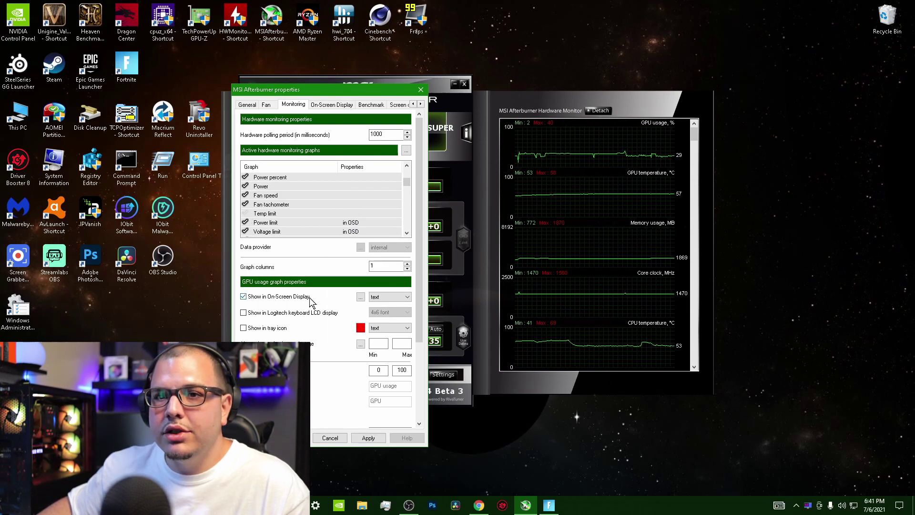
pyautogui.click(246, 213)
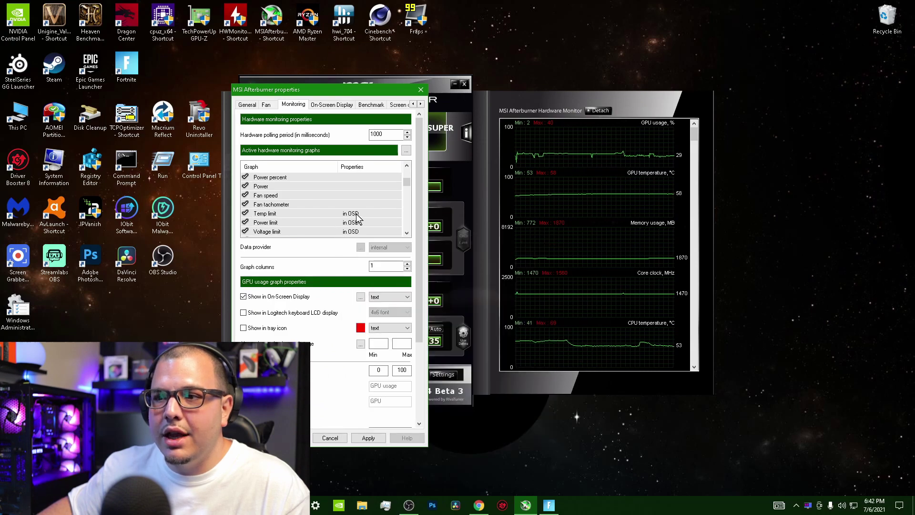
pyautogui.click(244, 297)
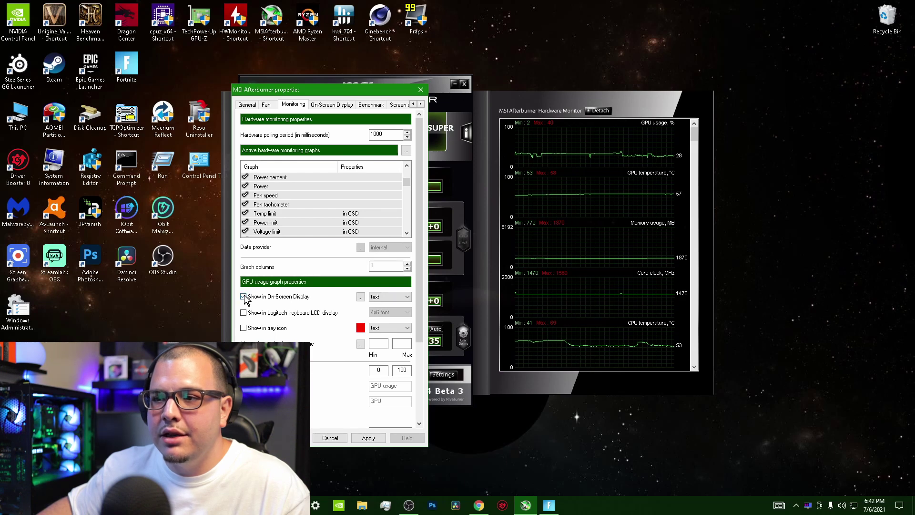
pyautogui.click(377, 441)
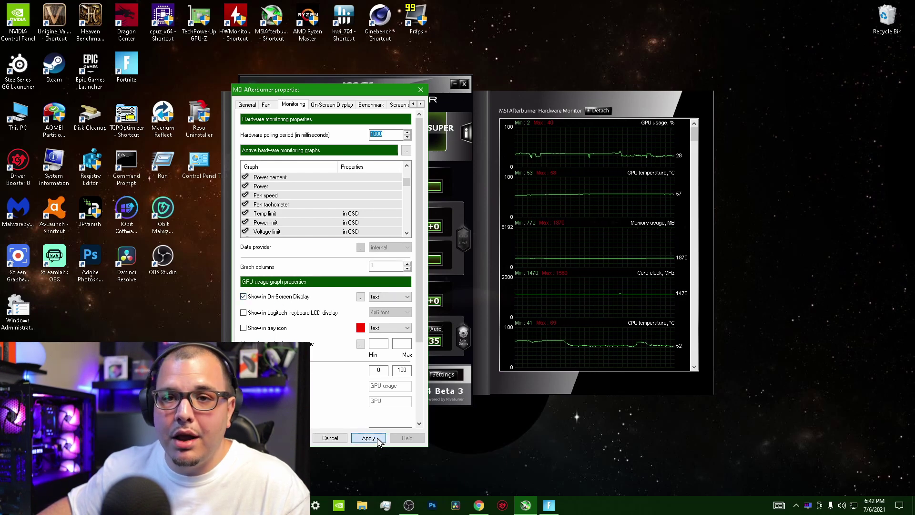